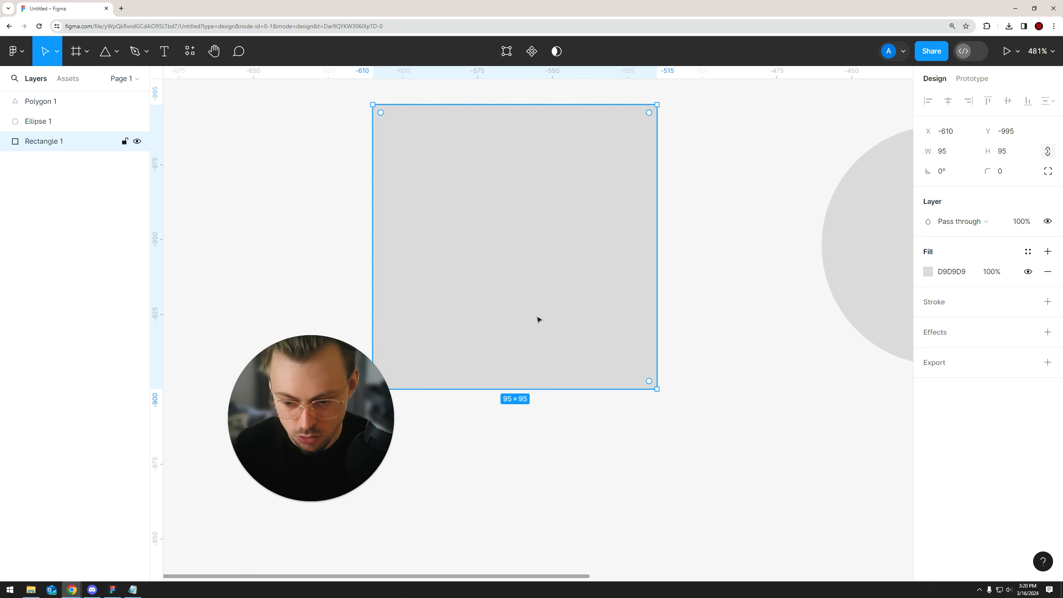
Step: Examine the square and the circle at several zoom levels, including the square's corner radius handles
{"action": "scroll", "coordinate": [549, 348], "scroll_direction": "down", "scroll_amount": 2}
{"action": "scroll", "coordinate": [611, 240], "scroll_direction": "up", "scroll_amount": 1}
{"action": "left_click_drag", "start_coordinate": [674, 211], "coordinate": [725, 173]}
{"action": "scroll", "coordinate": [680, 169], "scroll_direction": "up", "scroll_amount": 3}
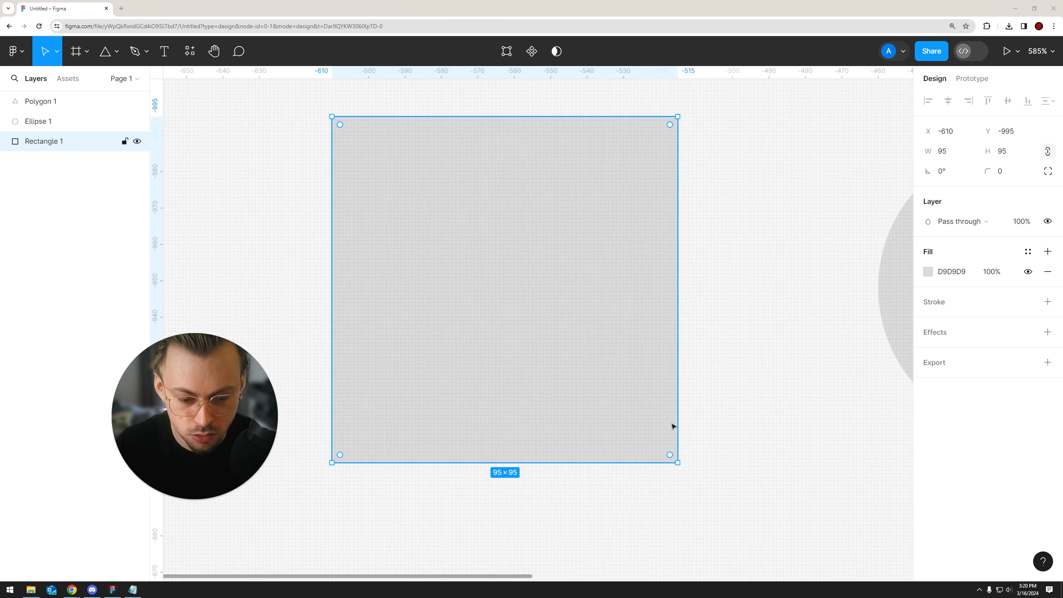
{"action": "scroll", "coordinate": [673, 426], "scroll_direction": "down", "scroll_amount": 3}
{"action": "scroll", "coordinate": [482, 304], "scroll_direction": "right", "scroll_amount": 3}
{"action": "left_click", "coordinate": [588, 291]}
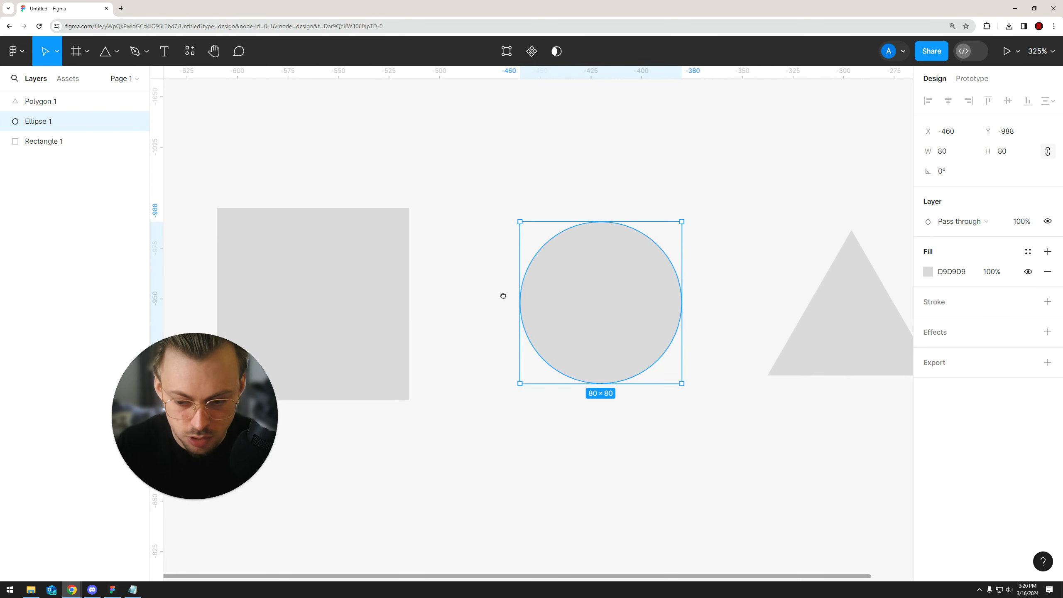
{"action": "scroll", "coordinate": [481, 294], "scroll_direction": "left", "scroll_amount": 3}
{"action": "left_click", "coordinate": [414, 289]}
{"action": "scroll", "coordinate": [544, 289], "scroll_direction": "left", "scroll_amount": 3}
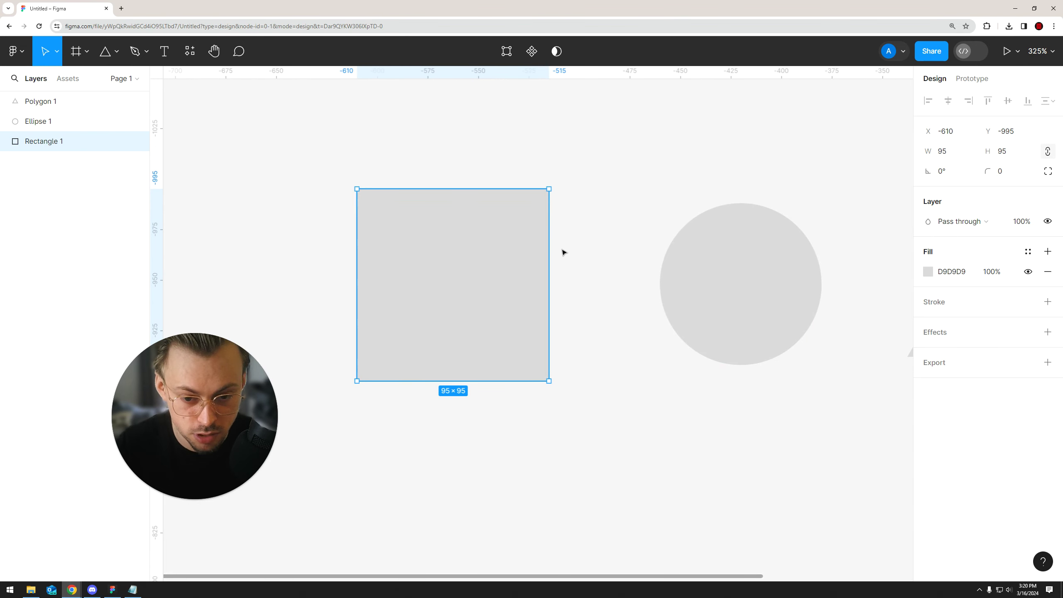
{"action": "scroll", "coordinate": [562, 251], "scroll_direction": "left", "scroll_amount": 1}
{"action": "scroll", "coordinate": [579, 260], "scroll_direction": "up", "scroll_amount": 3}
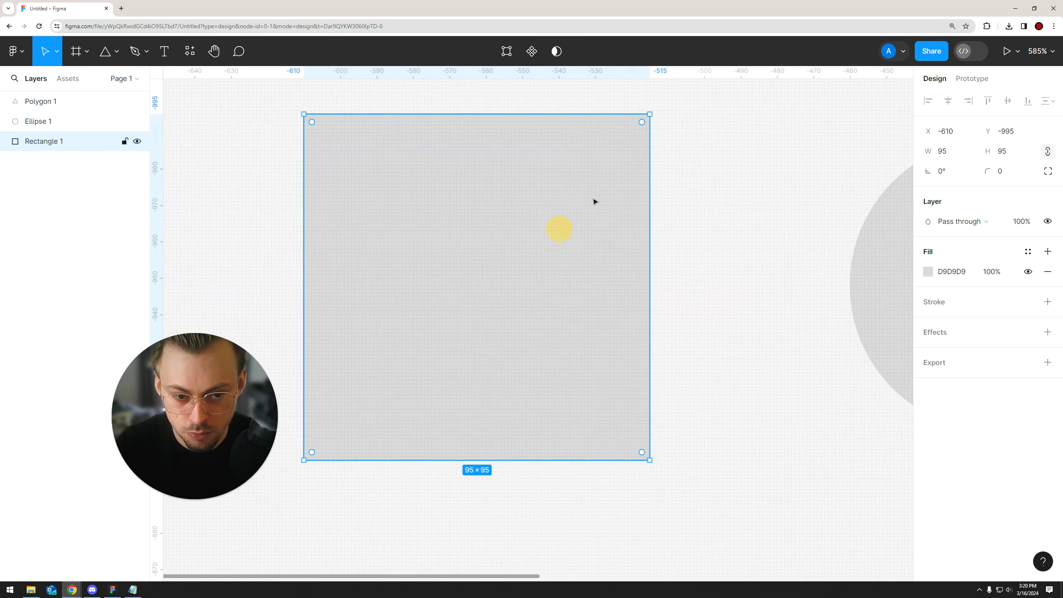
{"action": "left_click_drag", "start_coordinate": [589, 164], "coordinate": [566, 179]}
{"action": "scroll", "coordinate": [619, 166], "scroll_direction": "up", "scroll_amount": 2}
{"action": "scroll", "coordinate": [663, 144], "scroll_direction": "down", "scroll_amount": 7}
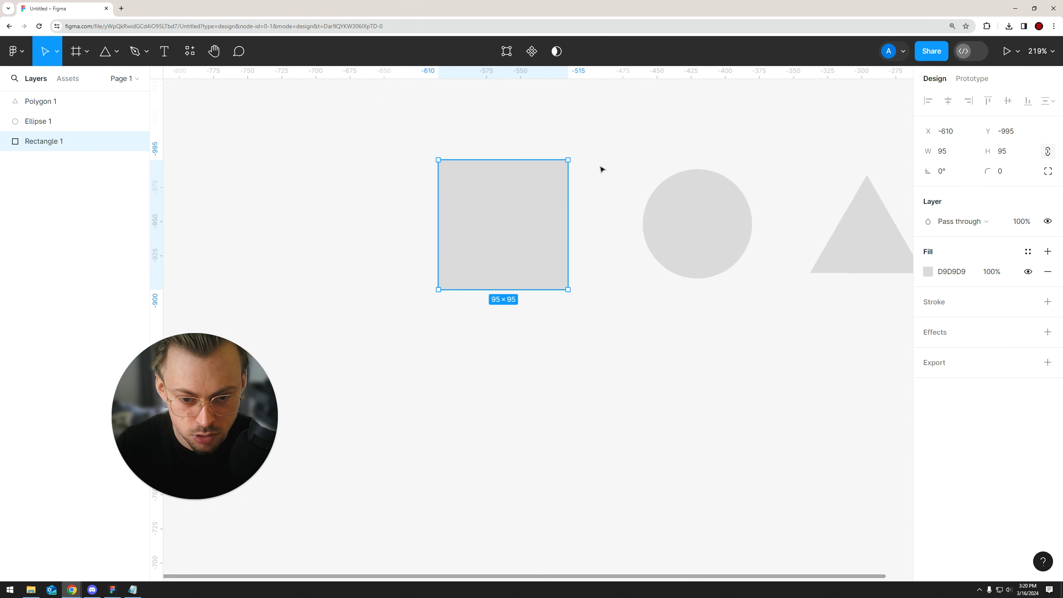
{"action": "scroll", "coordinate": [599, 169], "scroll_direction": "down", "scroll_amount": 5}
{"action": "left_click", "coordinate": [609, 141]}
{"action": "left_click", "coordinate": [571, 182]}
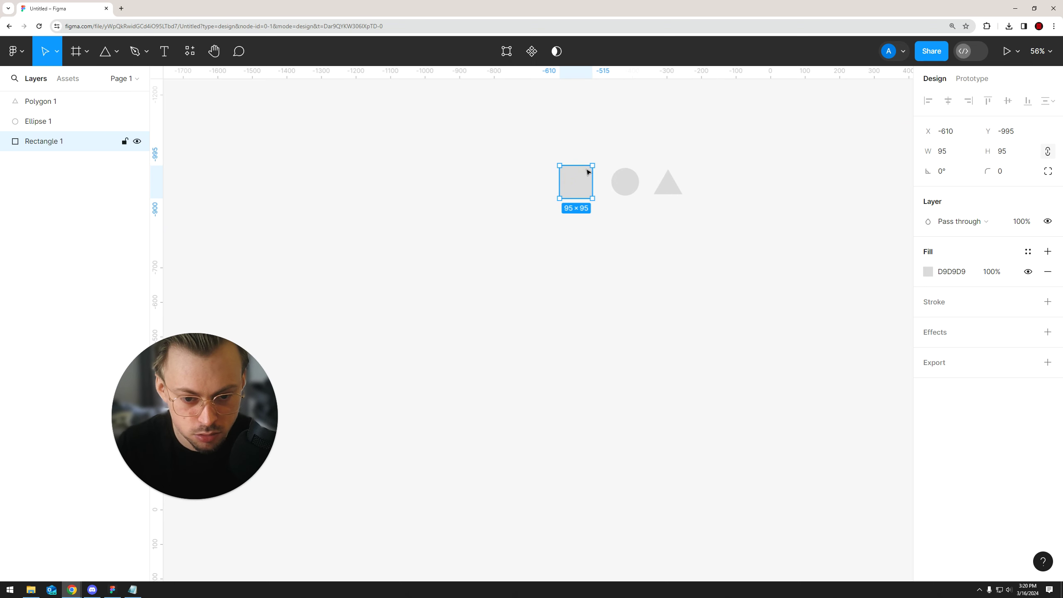
{"action": "scroll", "coordinate": [574, 179], "scroll_direction": "up", "scroll_amount": 10}
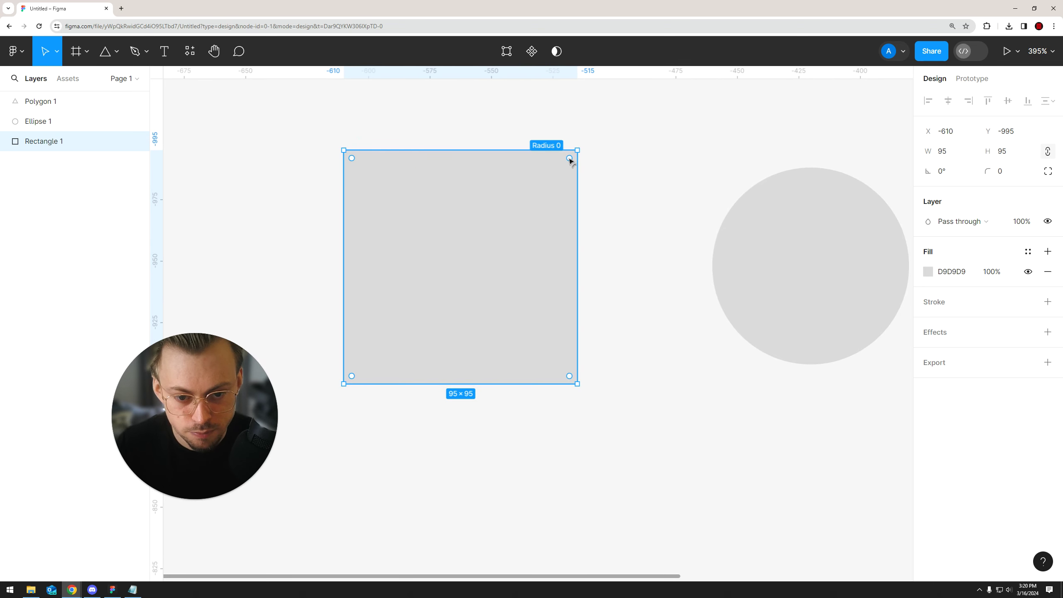
Step: Try rounding all corners of the square directly on the canvas and undo the change
{"action": "mouse_move", "coordinate": [570, 160]}
{"action": "left_mouse_down"}
{"action": "mouse_move", "coordinate": [494, 244]}
{"action": "mouse_move", "coordinate": [544, 193]}
{"action": "mouse_move", "coordinate": [499, 225]}
{"action": "mouse_move", "coordinate": [569, 168]}
{"action": "left_mouse_up"}
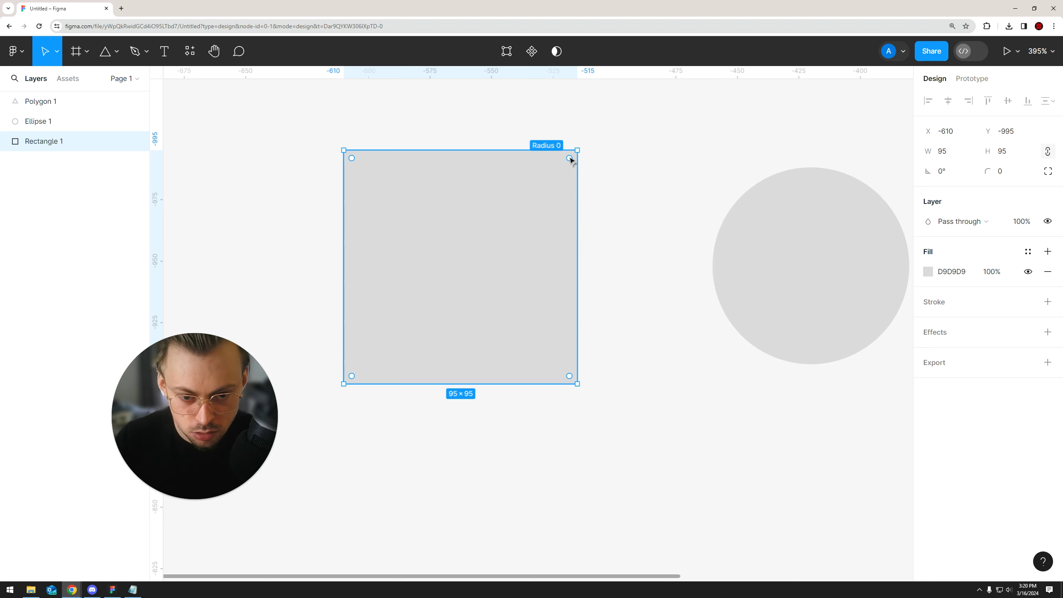
{"action": "mouse_move", "coordinate": [569, 163]}
{"action": "left_mouse_down"}
{"action": "mouse_move", "coordinate": [495, 265]}
{"action": "mouse_move", "coordinate": [548, 218]}
{"action": "mouse_move", "coordinate": [470, 287]}
{"action": "mouse_move", "coordinate": [574, 179]}
{"action": "left_mouse_up"}
{"action": "left_click_drag", "start_coordinate": [500, 234], "coordinate": [452, 272]}
{"action": "key", "text": "ctrl+z"}
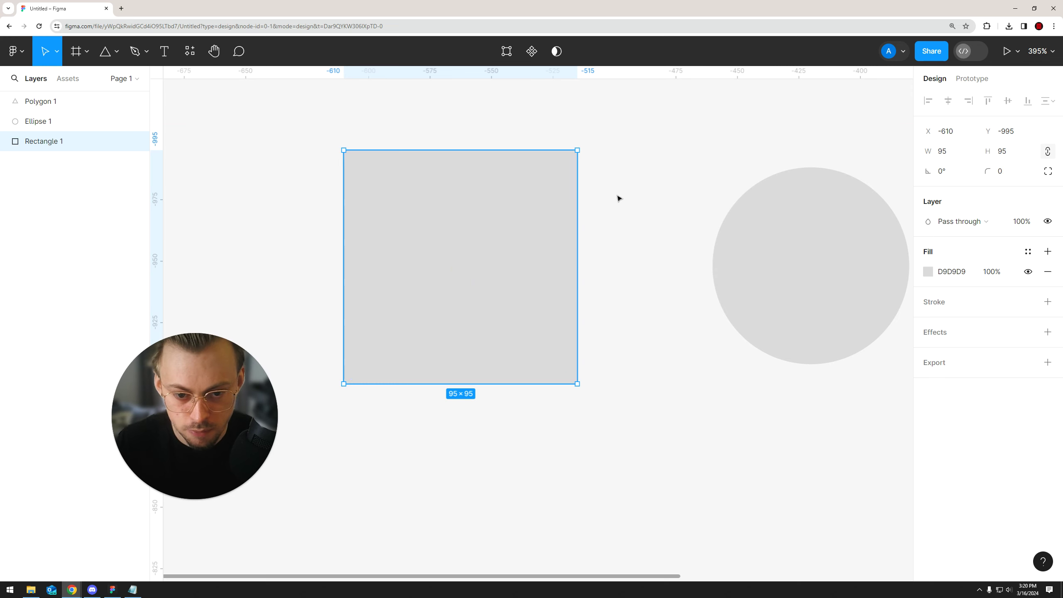
Step: Move the square slightly toward the circle, to X -605
{"action": "left_click", "coordinate": [617, 197]}
{"action": "left_click_drag", "start_coordinate": [494, 226], "coordinate": [507, 223]}
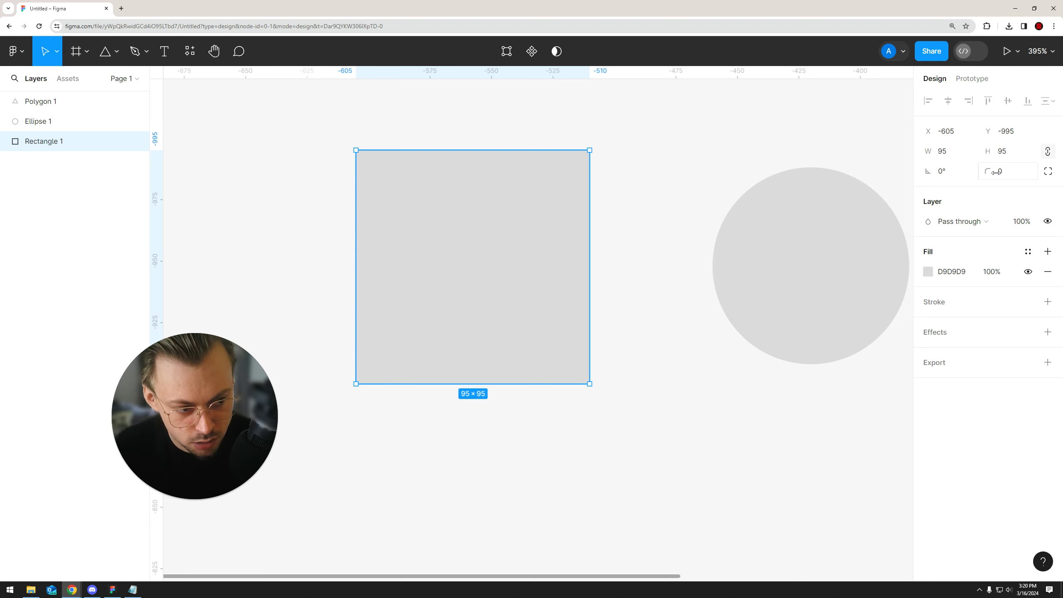
Step: Try a uniform corner radius of 14 on the square and undo it
{"action": "left_click", "coordinate": [1016, 173]}
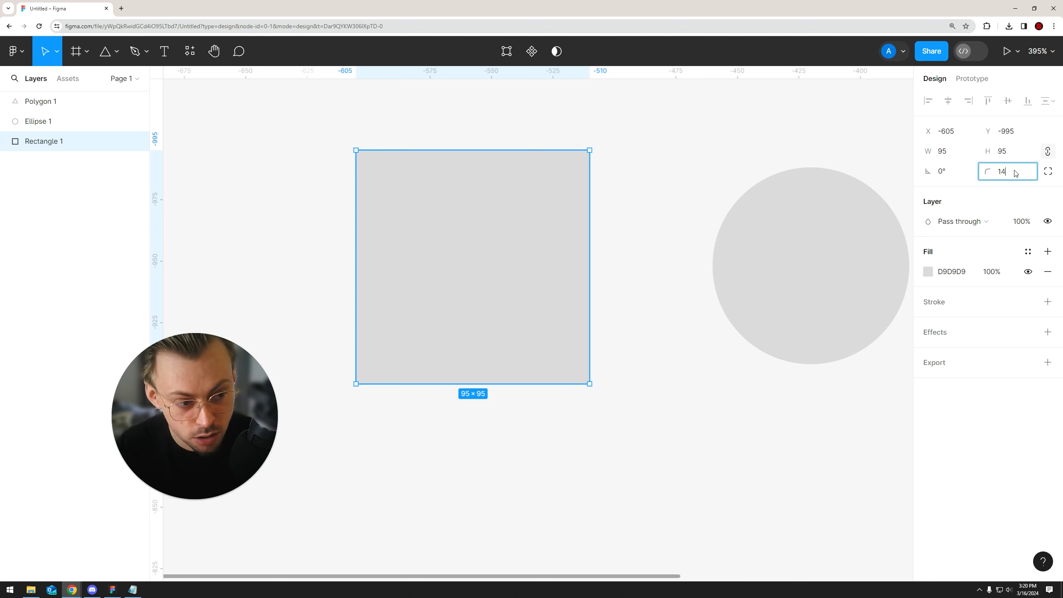
{"action": "key", "text": "Return"}
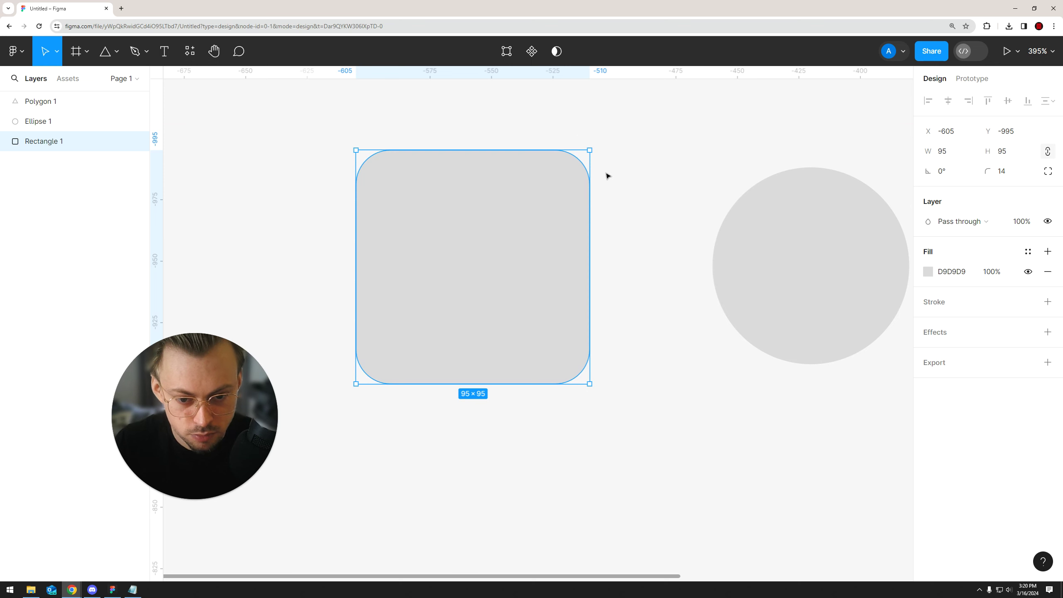
{"action": "key", "text": "ctrl+z"}
Step: Set only the square's bottom-right corner radius to 24, leaving the corner smoothing untouched
{"action": "left_click", "coordinate": [631, 149]}
{"action": "left_click", "coordinate": [534, 185]}
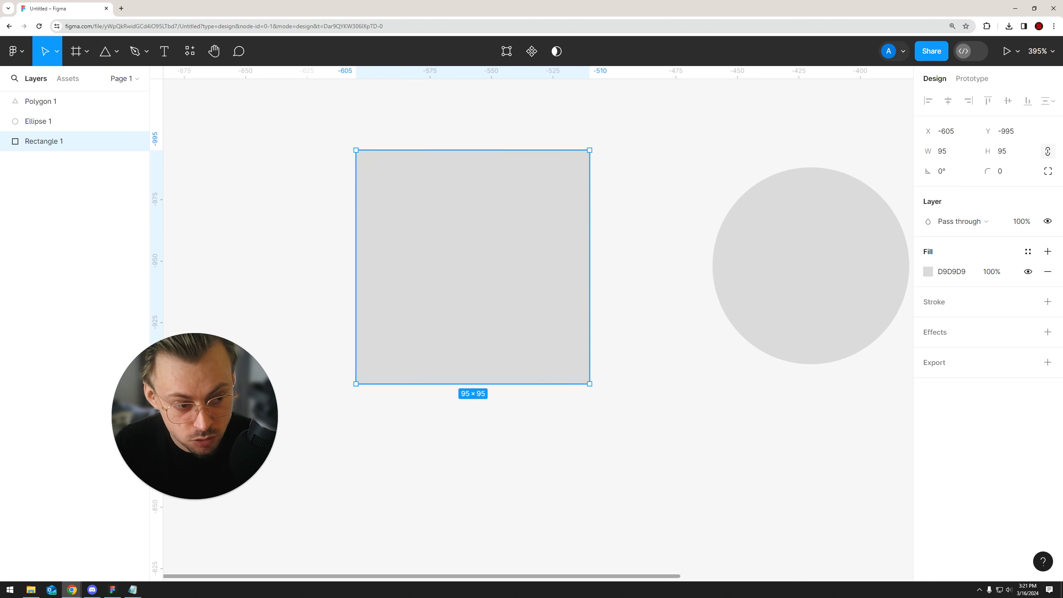
{"action": "left_click", "coordinate": [1048, 172]}
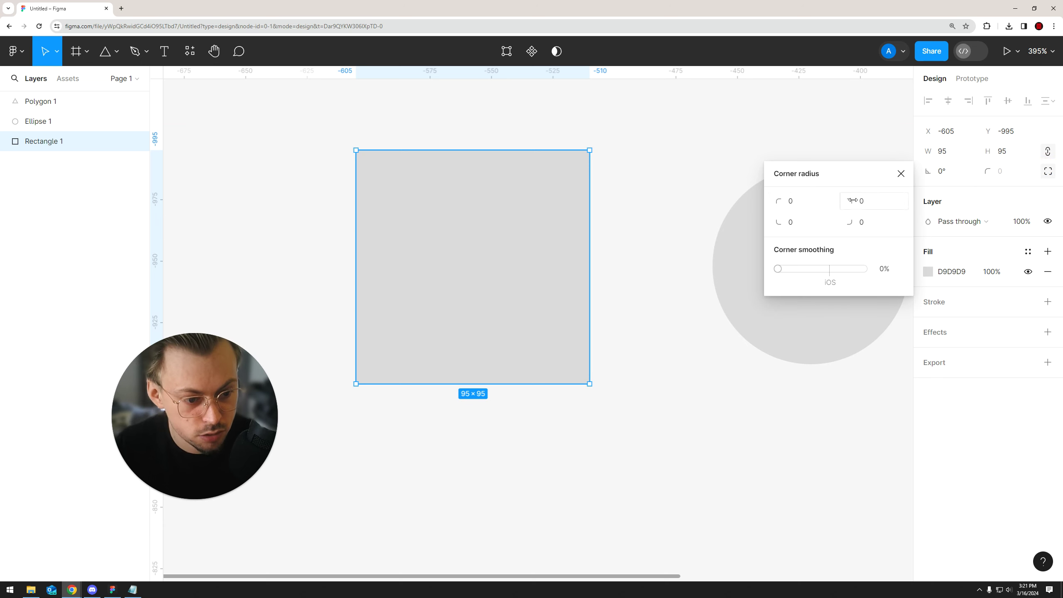
{"action": "left_click", "coordinate": [871, 224]}
{"action": "type", "text": "24"}
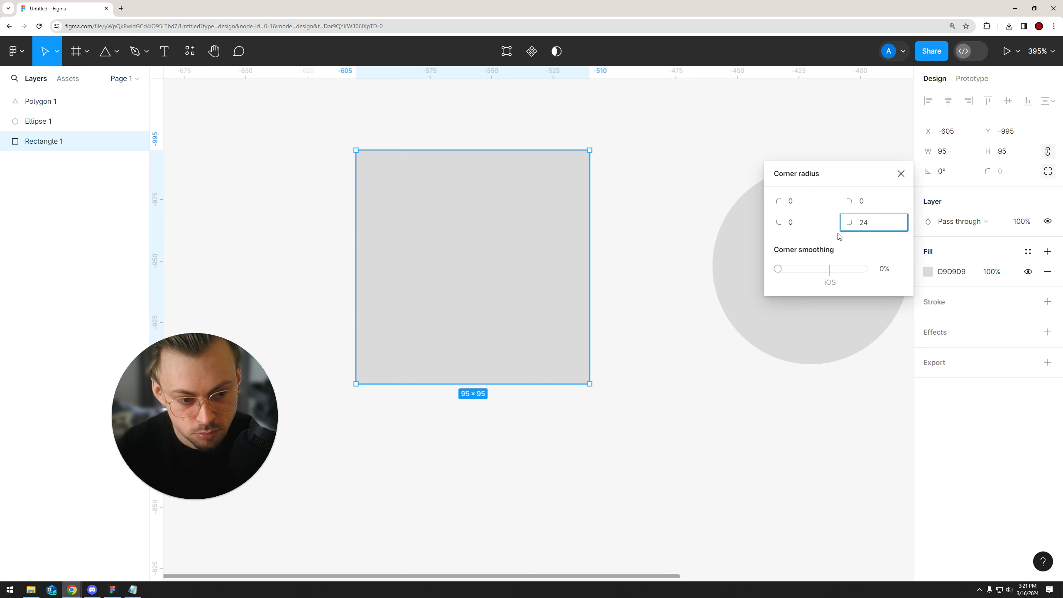
{"action": "key", "text": "Return"}
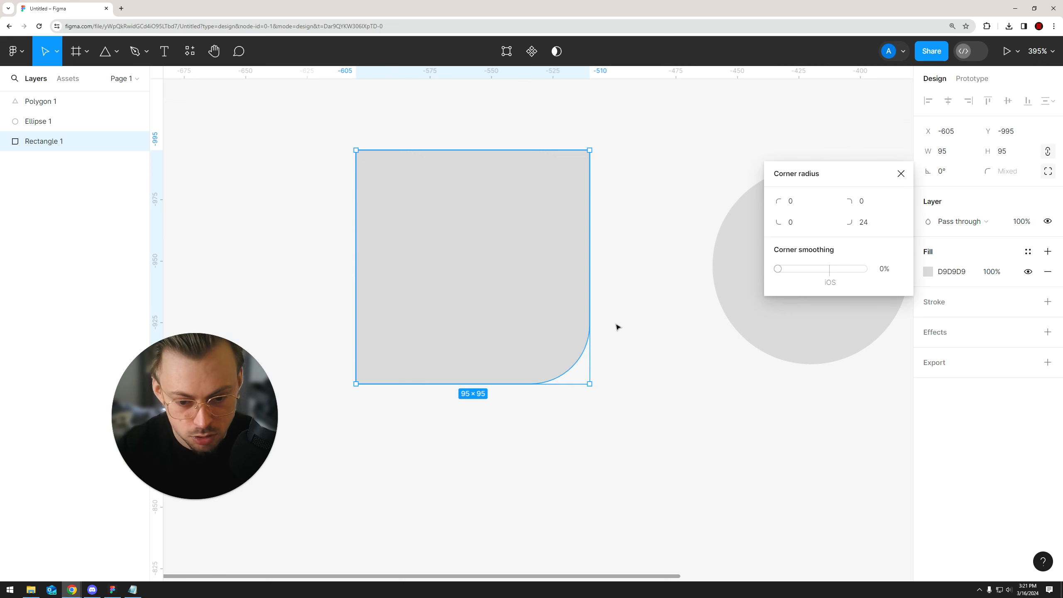
{"action": "left_click", "coordinate": [632, 320]}
{"action": "scroll", "coordinate": [638, 320], "scroll_direction": "down", "scroll_amount": 5}
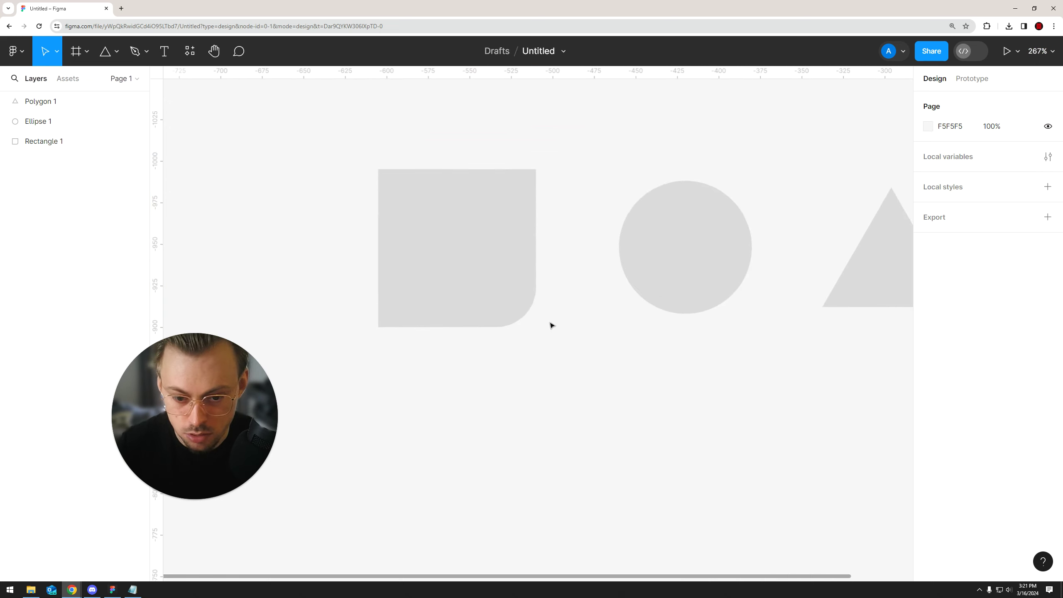
Step: Try changing the circle's arc sweep directly on the canvas
{"action": "left_click", "coordinate": [513, 269]}
{"action": "scroll", "coordinate": [547, 276], "scroll_direction": "up", "scroll_amount": 3}
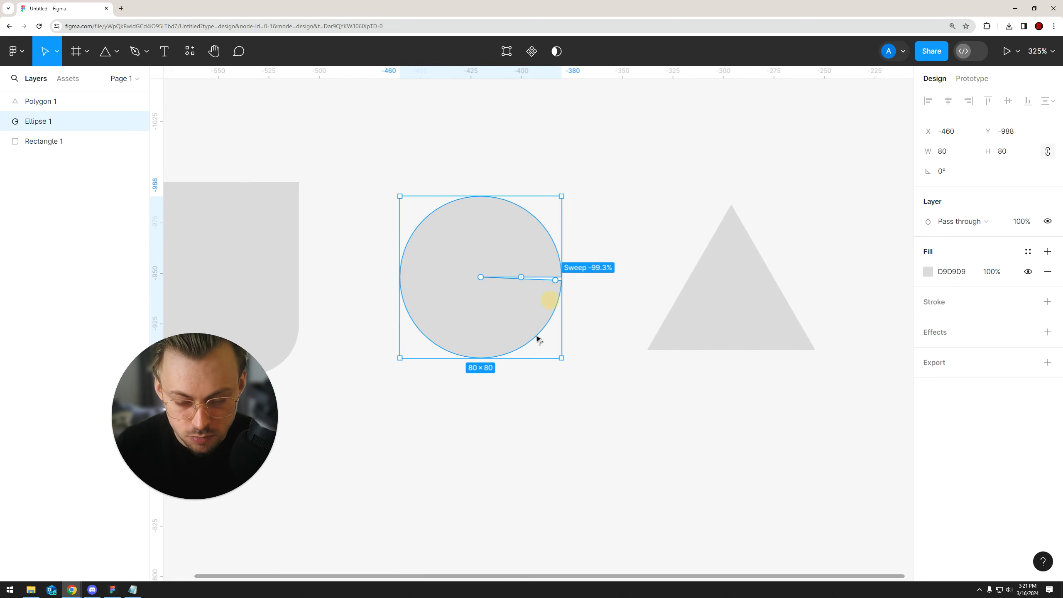
{"action": "left_click_drag", "start_coordinate": [554, 294], "coordinate": [588, 277]}
Step: Delete the circle and move the triangle closer to the square, to X -447, Y -984
{"action": "scroll", "coordinate": [600, 244], "scroll_direction": "down", "scroll_amount": 3}
{"action": "left_click_drag", "start_coordinate": [589, 184], "coordinate": [483, 362]}
{"action": "key", "text": "Delete"}
{"action": "left_click_drag", "start_coordinate": [665, 289], "coordinate": [536, 292]}
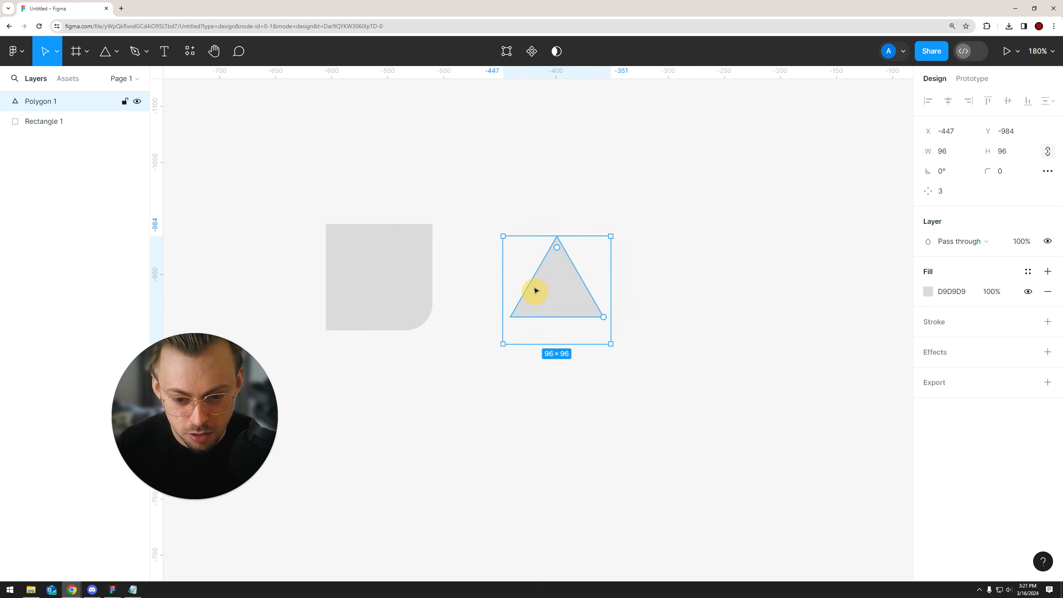
Step: Try rounding the triangle's corners to a radius of 10 on the canvas and return them to 0
{"action": "scroll", "coordinate": [554, 275], "scroll_direction": "up", "scroll_amount": 4}
{"action": "left_click", "coordinate": [722, 239]}
{"action": "scroll", "coordinate": [670, 255], "scroll_direction": "right", "scroll_amount": 1}
{"action": "left_click", "coordinate": [560, 291]}
{"action": "left_click_drag", "start_coordinate": [556, 203], "coordinate": [556, 240]}
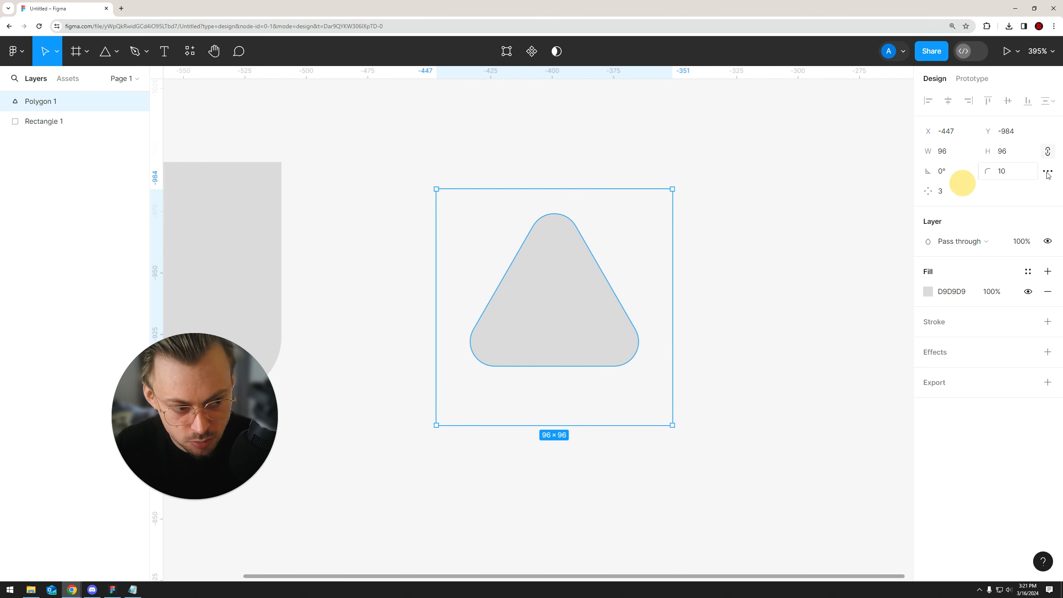
{"action": "left_click", "coordinate": [1048, 171]}
{"action": "left_click", "coordinate": [562, 304]}
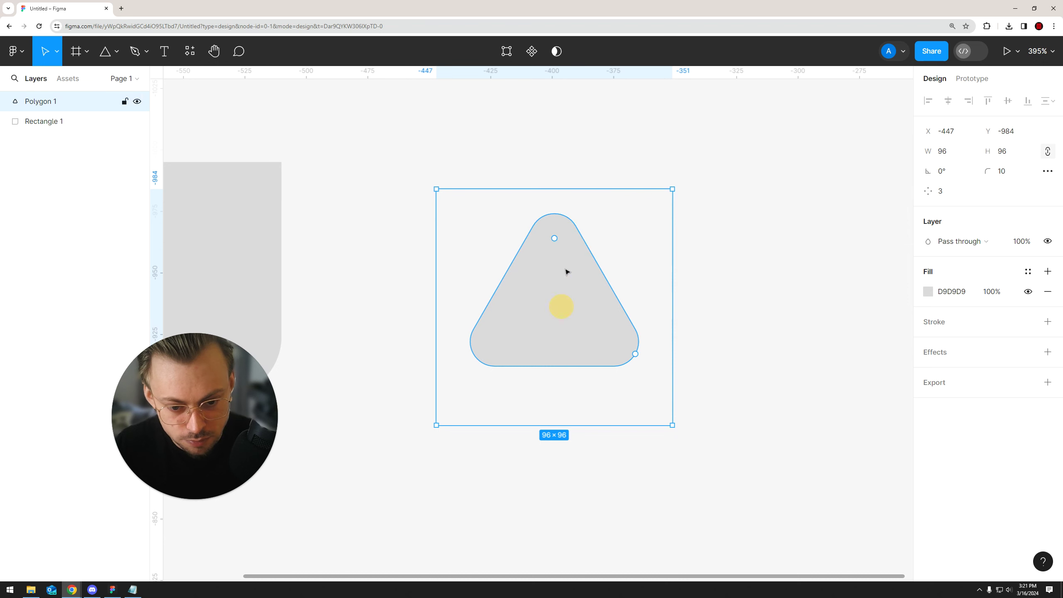
{"action": "left_click_drag", "start_coordinate": [554, 238], "coordinate": [554, 168]}
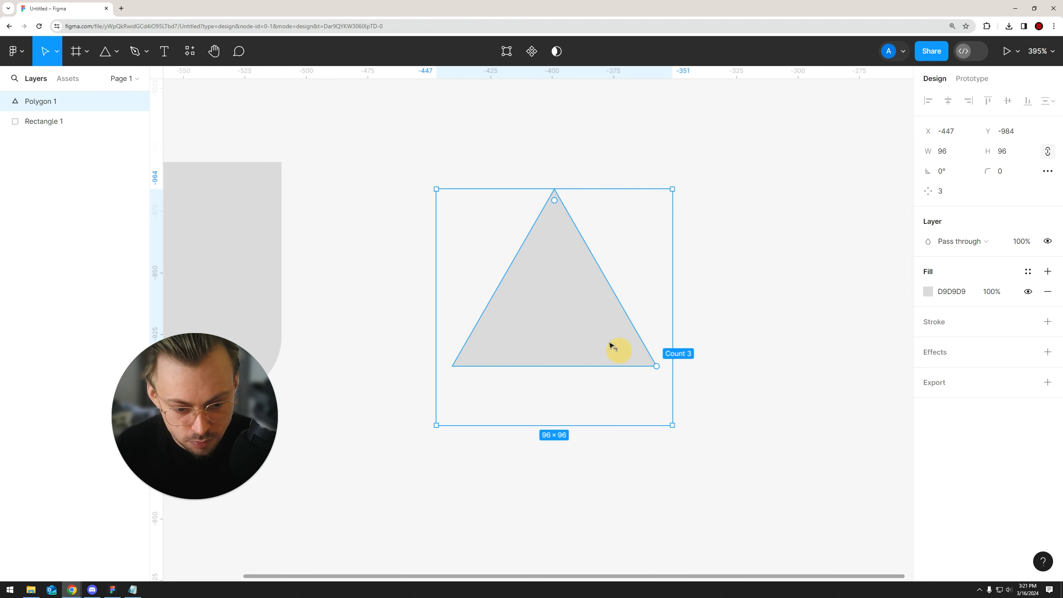
{"action": "left_click_drag", "start_coordinate": [555, 201], "coordinate": [560, 251]}
{"action": "key", "text": "ctrl+z"}
Step: Examine the triangle's on-canvas count handle up close
{"action": "scroll", "coordinate": [665, 321], "scroll_direction": "up", "scroll_amount": 5}
{"action": "scroll", "coordinate": [687, 364], "scroll_direction": "down", "scroll_amount": 2}
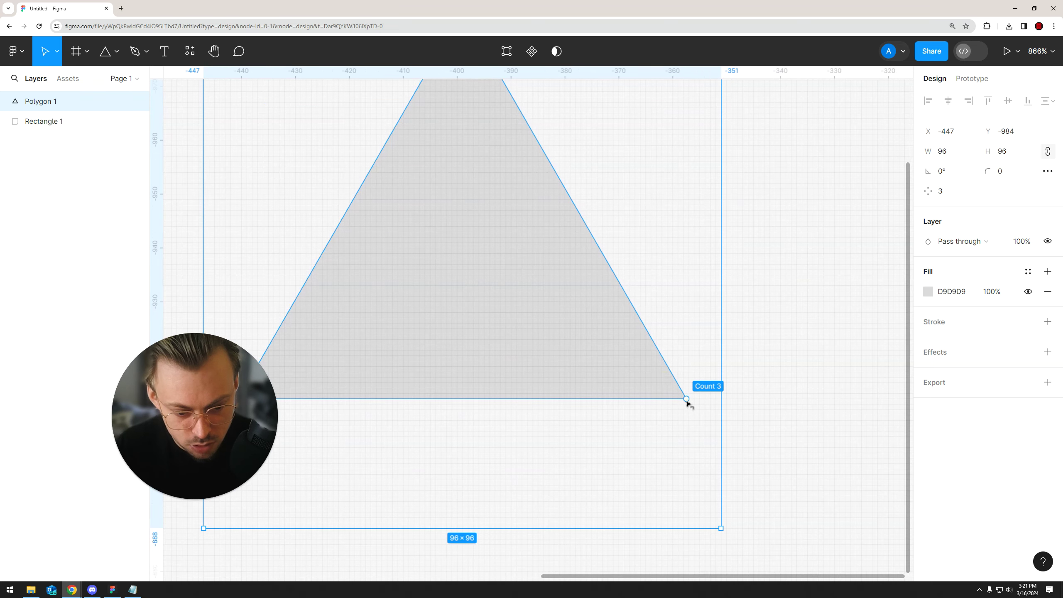
{"action": "scroll", "coordinate": [606, 316], "scroll_direction": "down", "scroll_amount": 3}
{"action": "left_click", "coordinate": [460, 304]}
{"action": "left_click_drag", "start_coordinate": [613, 318], "coordinate": [641, 372]}
{"action": "scroll", "coordinate": [643, 382], "scroll_direction": "up", "scroll_amount": 2}
{"action": "left_click", "coordinate": [640, 371]}
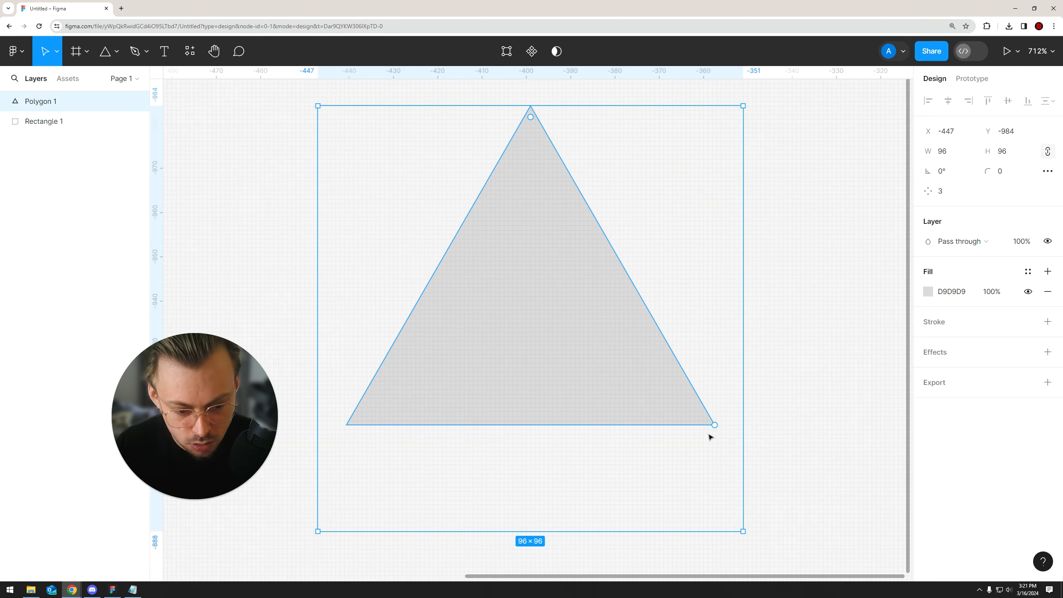
{"action": "scroll", "coordinate": [764, 384], "scroll_direction": "up", "scroll_amount": 2}
Step: Try a corner radius of 12 on the triangle and undo it
{"action": "scroll", "coordinate": [763, 391], "scroll_direction": "down", "scroll_amount": 4}
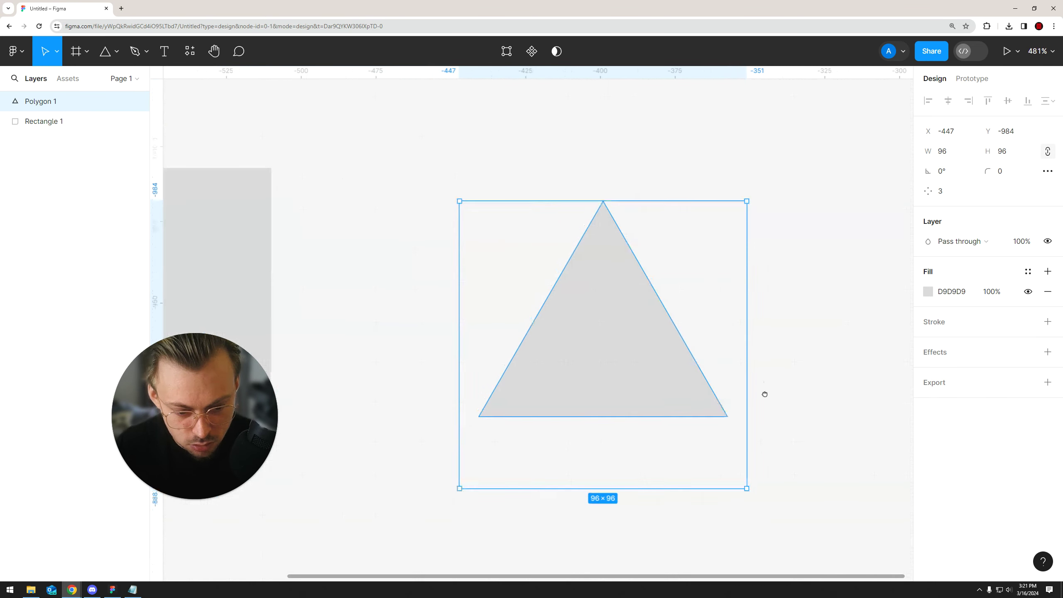
{"action": "mouse_move", "coordinate": [605, 269]}
{"action": "left_mouse_down"}
{"action": "mouse_move", "coordinate": [605, 294]}
{"action": "mouse_move", "coordinate": [611, 285]}
{"action": "left_mouse_up"}
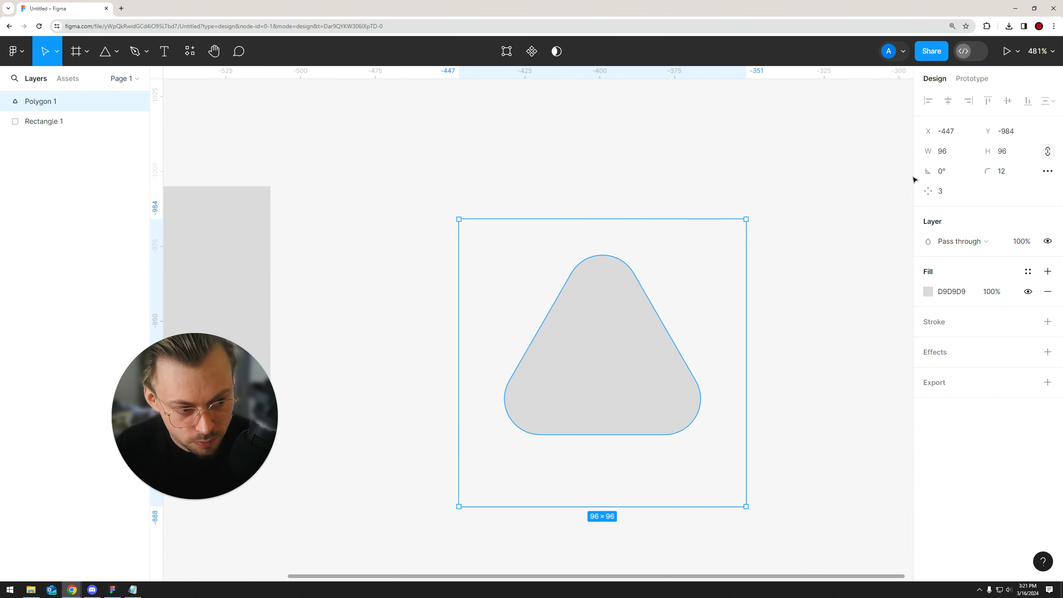
{"action": "key", "text": "ctrl+z"}
Step: Increase the triangle polygon's side count to 9
{"action": "left_click", "coordinate": [950, 192]}
{"action": "key", "text": "Up"}
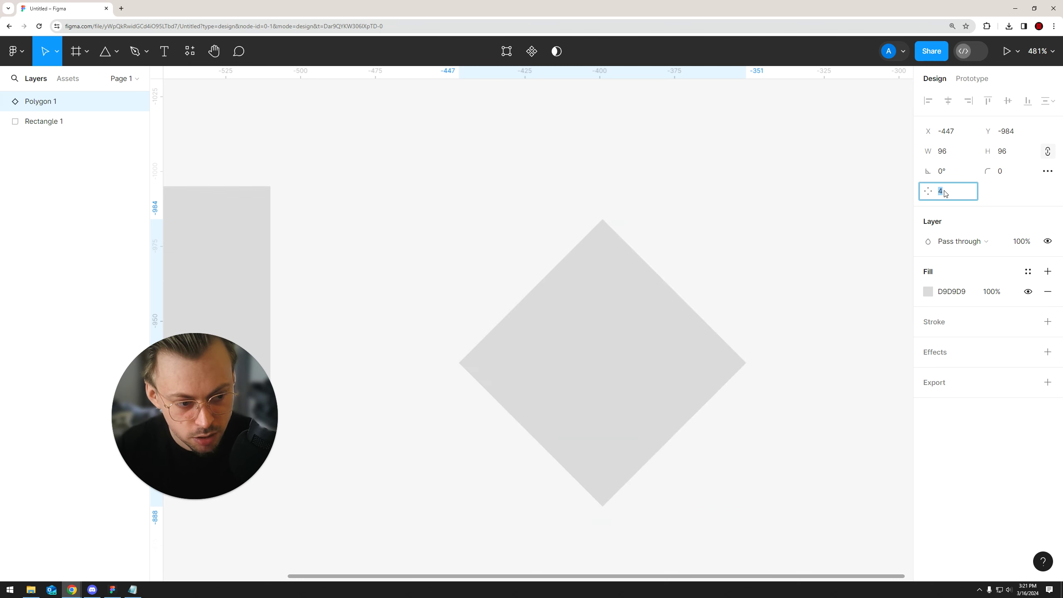
{"action": "left_click_drag", "start_coordinate": [605, 235], "coordinate": [614, 201]}
{"action": "left_click", "coordinate": [941, 191]}
{"action": "key", "text": "Up"}
{"action": "key", "text": "Up"}
{"action": "left_click", "coordinate": [967, 191]}
{"action": "key", "text": "Up"}
{"action": "key", "text": "Up"}
{"action": "key", "text": "Up"}
{"action": "left_click", "coordinate": [770, 295]}
Step: Examine the nine-sided polygon's vertices and on-canvas handles at several zoom levels
{"action": "left_click_drag", "start_coordinate": [758, 295], "coordinate": [647, 247]}
{"action": "scroll", "coordinate": [644, 289], "scroll_direction": "up", "scroll_amount": 5}
{"action": "left_click", "coordinate": [556, 318]}
{"action": "scroll", "coordinate": [586, 313], "scroll_direction": "up", "scroll_amount": 2}
{"action": "scroll", "coordinate": [587, 314], "scroll_direction": "up", "scroll_amount": 2}
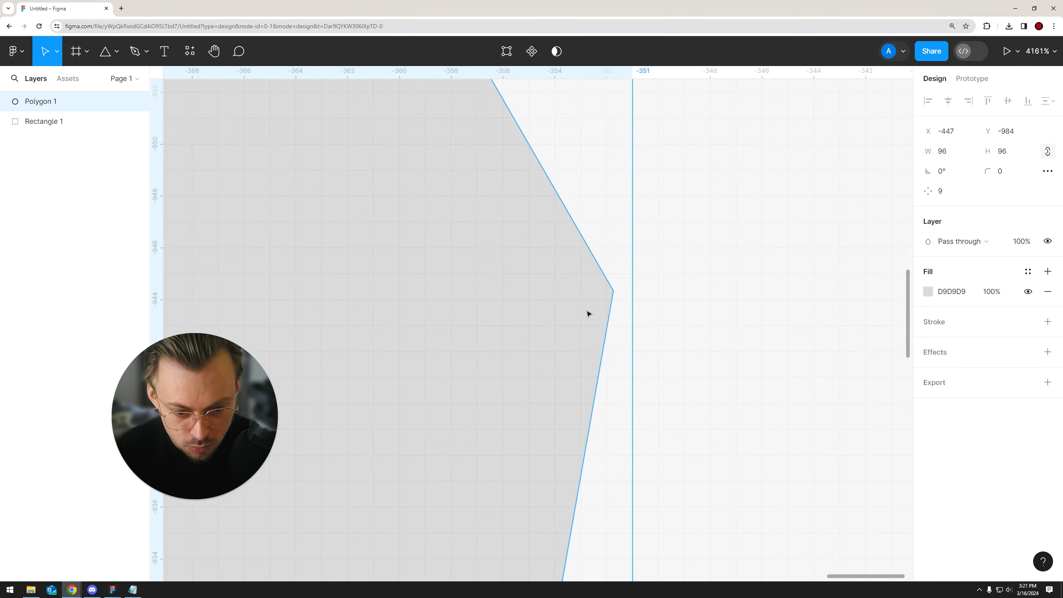
{"action": "scroll", "coordinate": [597, 296], "scroll_direction": "down", "scroll_amount": 12}
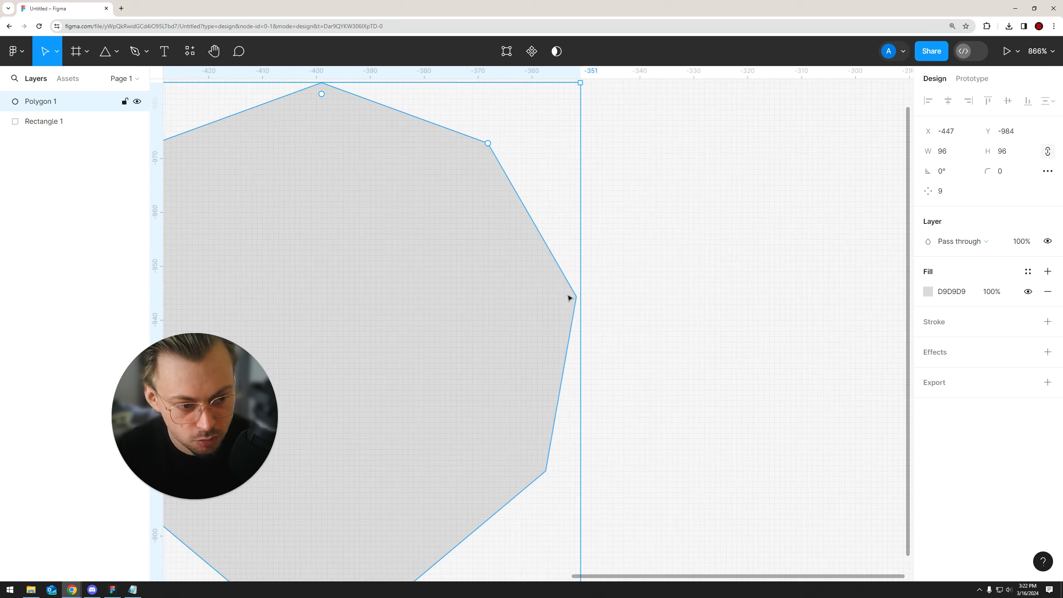
{"action": "left_click", "coordinate": [674, 284]}
{"action": "scroll", "coordinate": [595, 288], "scroll_direction": "up", "scroll_amount": 5}
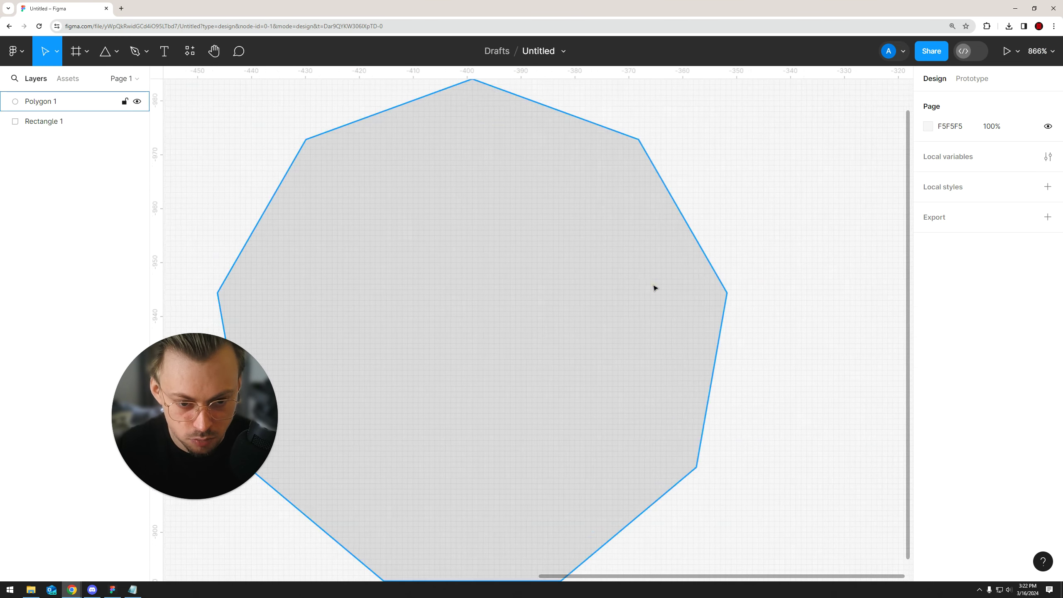
{"action": "scroll", "coordinate": [656, 289], "scroll_direction": "down", "scroll_amount": 4}
{"action": "left_click", "coordinate": [656, 288]}
{"action": "scroll", "coordinate": [655, 292], "scroll_direction": "down", "scroll_amount": 2}
{"action": "mouse_move", "coordinate": [655, 292]}
{"action": "left_mouse_down"}
{"action": "mouse_move", "coordinate": [766, 290]}
{"action": "mouse_move", "coordinate": [648, 298]}
{"action": "left_mouse_up"}
{"action": "scroll", "coordinate": [627, 298], "scroll_direction": "up", "scroll_amount": 3}
{"action": "left_click_drag", "start_coordinate": [559, 173], "coordinate": [593, 123]}
{"action": "scroll", "coordinate": [759, 230], "scroll_direction": "up", "scroll_amount": 2}
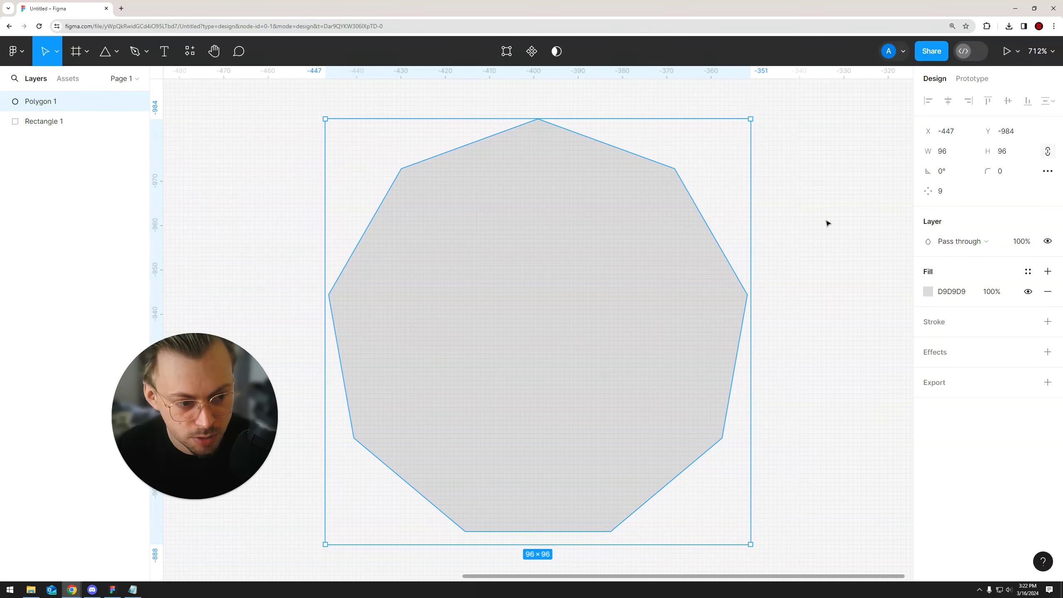
{"action": "left_click", "coordinate": [785, 230]}
{"action": "scroll", "coordinate": [707, 235], "scroll_direction": "down", "scroll_amount": 5}
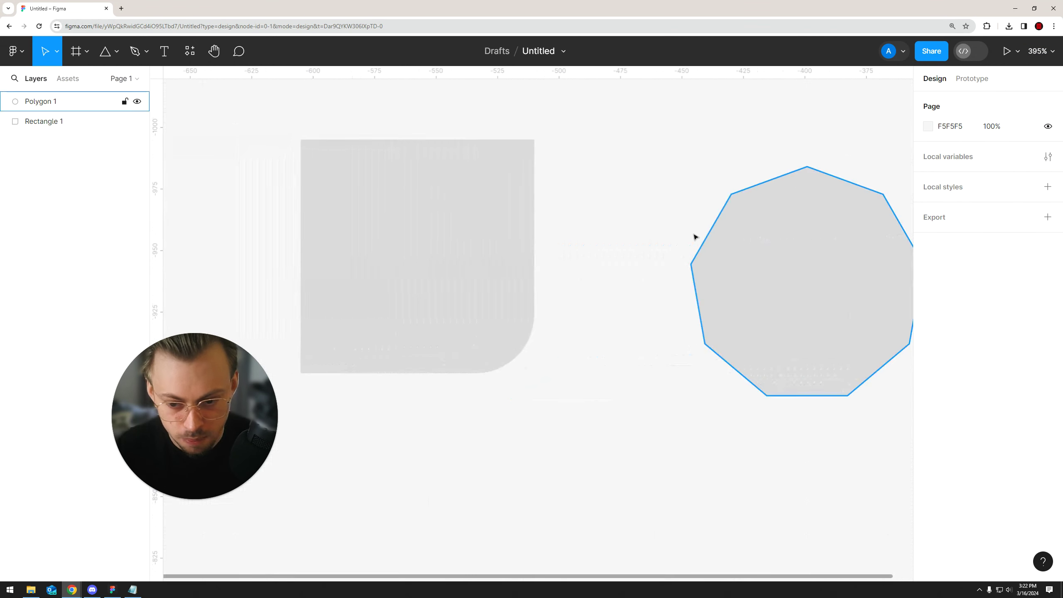
Step: Draw a star about 66 × 66 to the right of the nine-sided polygon
{"action": "left_click", "coordinate": [538, 215]}
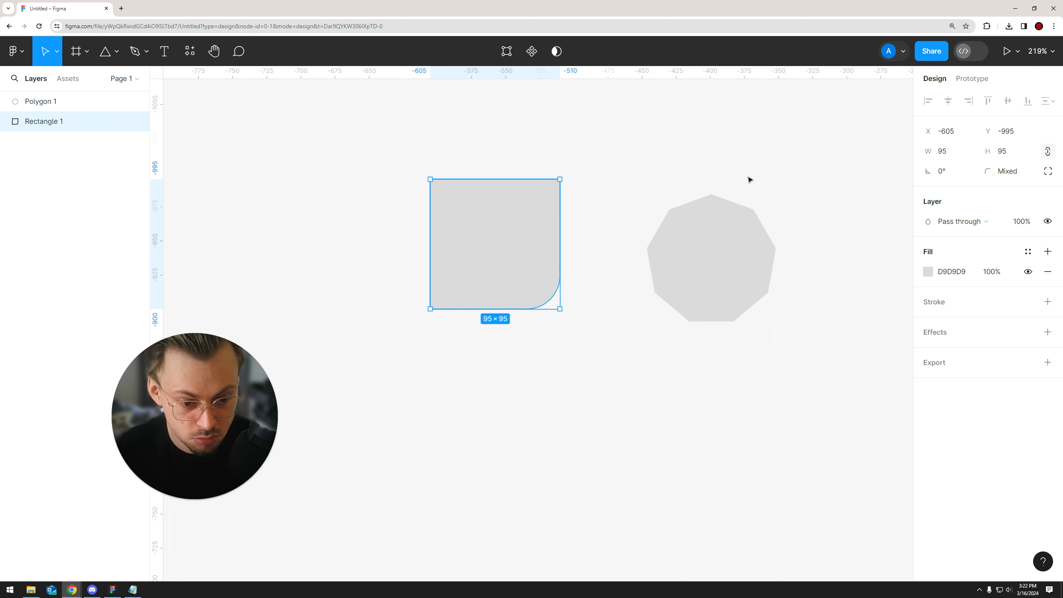
{"action": "scroll", "coordinate": [693, 247], "scroll_direction": "right", "scroll_amount": 5}
{"action": "scroll", "coordinate": [660, 252], "scroll_direction": "up", "scroll_amount": 3}
{"action": "left_click", "coordinate": [117, 51]}
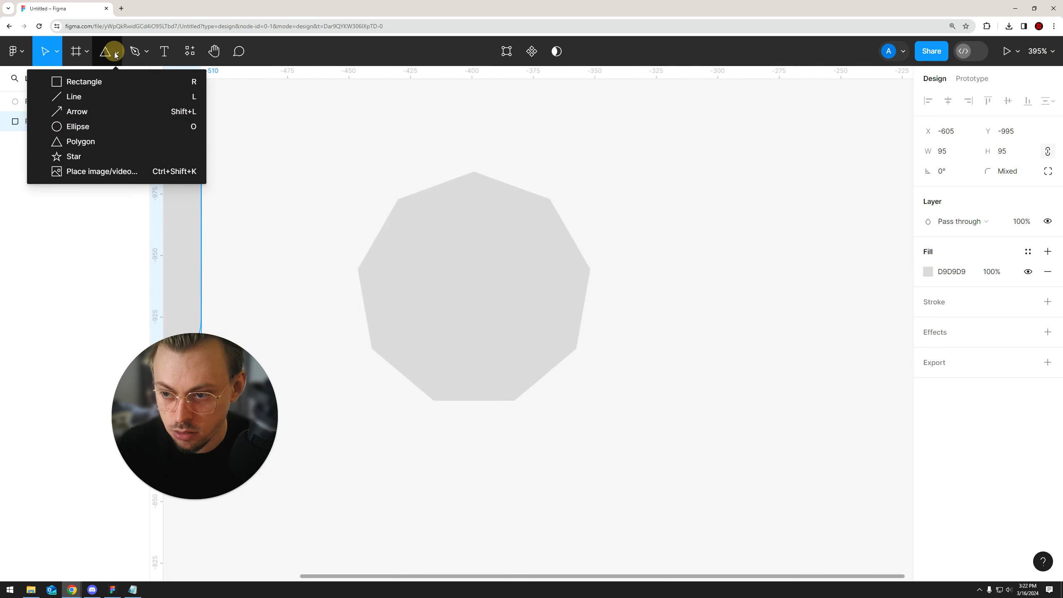
{"action": "left_click", "coordinate": [90, 156]}
{"action": "left_click_drag", "start_coordinate": [681, 202], "coordinate": [842, 382]}
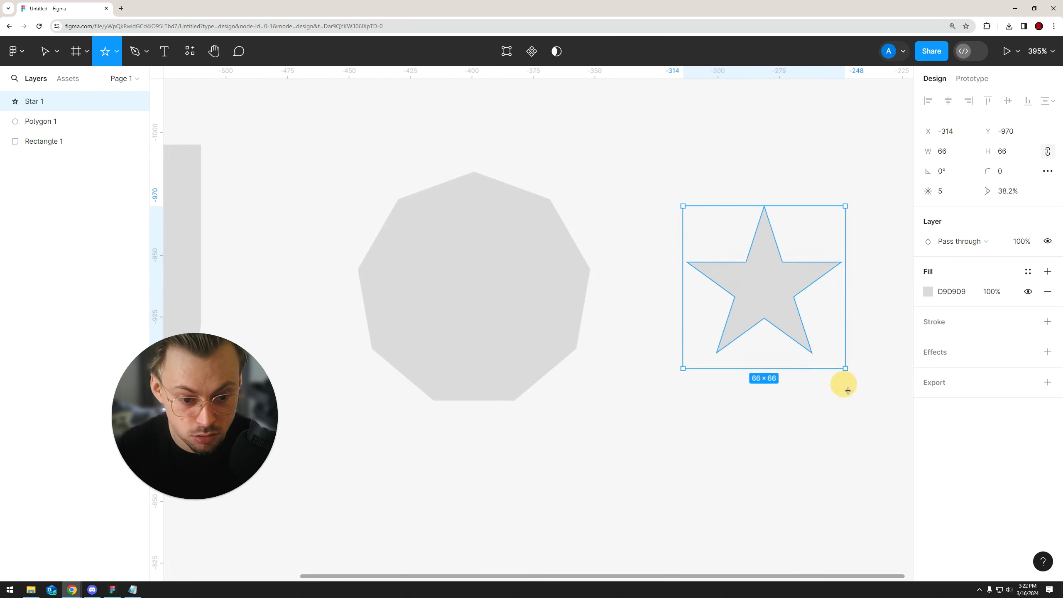
Step: Enlarge the star to 77 × 77 and round its corners with a radius of 4
{"action": "scroll", "coordinate": [845, 386], "scroll_direction": "up", "scroll_amount": 5}
{"action": "left_click", "coordinate": [719, 251]}
{"action": "left_click", "coordinate": [453, 206]}
{"action": "left_click_drag", "start_coordinate": [461, 99], "coordinate": [459, 157]}
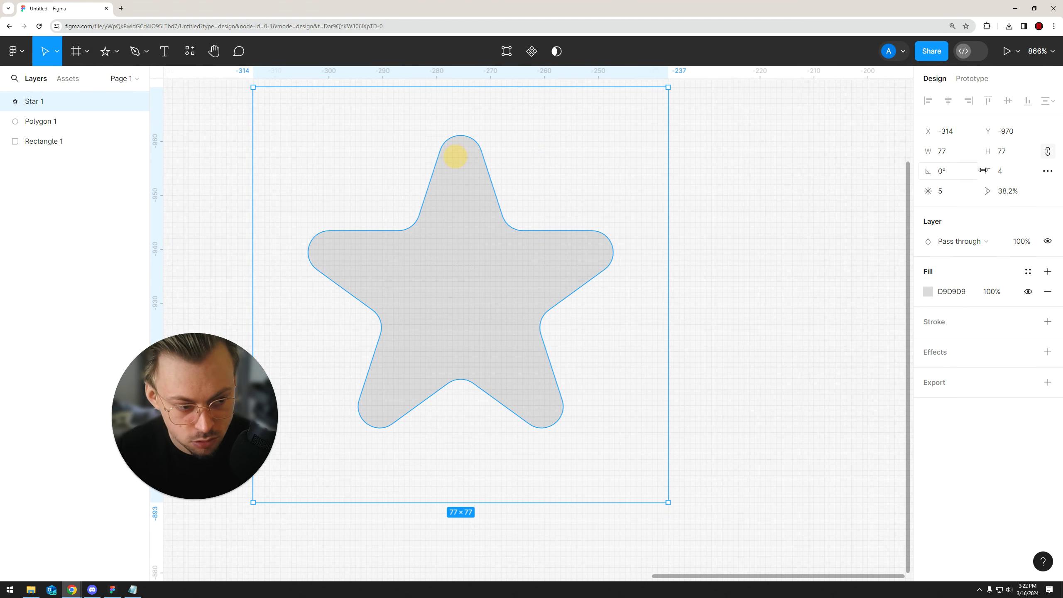
Step: Add partial corner smoothing to the rounded star and deselect it
{"action": "left_click", "coordinate": [1047, 172]}
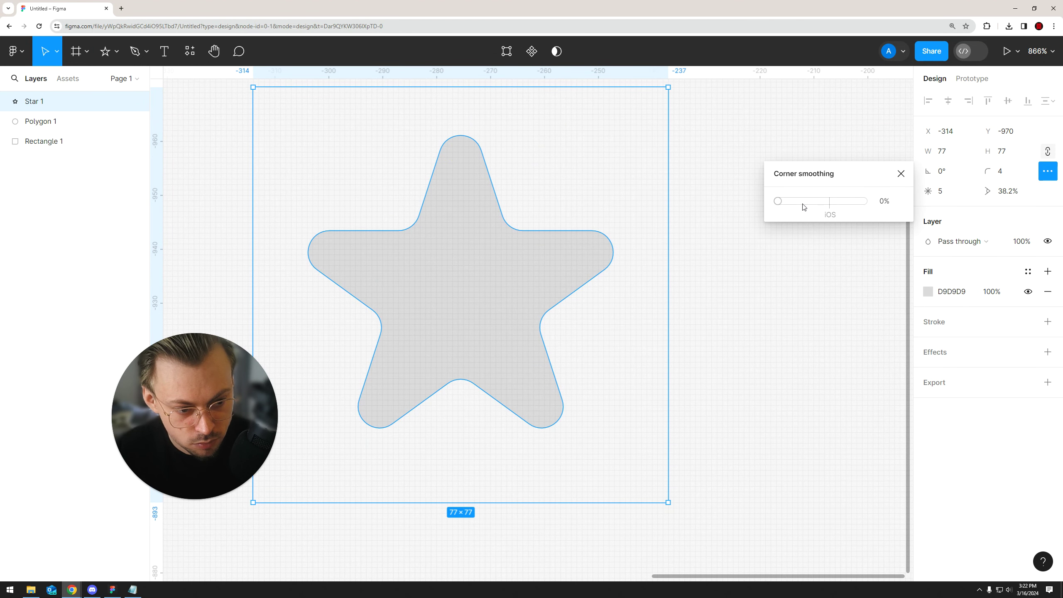
{"action": "left_click_drag", "start_coordinate": [780, 201], "coordinate": [814, 203]}
{"action": "left_click", "coordinate": [694, 197]}
Step: Delete the star
{"action": "scroll", "coordinate": [693, 194], "scroll_direction": "down", "scroll_amount": 5}
{"action": "left_click_drag", "start_coordinate": [704, 167], "coordinate": [539, 330]}
{"action": "key", "text": "Delete"}
Step: Draw an open Pen path beside the nine-sided polygon, starting with straight segments and continuing with curved ones
{"action": "scroll", "coordinate": [560, 287], "scroll_direction": "left", "scroll_amount": 1}
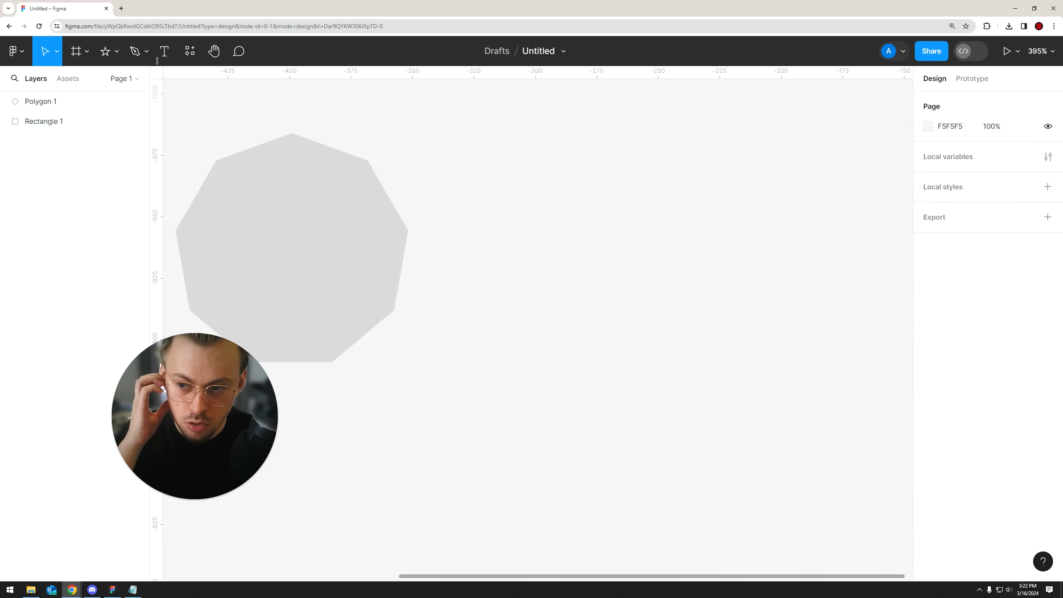
{"action": "left_click", "coordinate": [146, 52]}
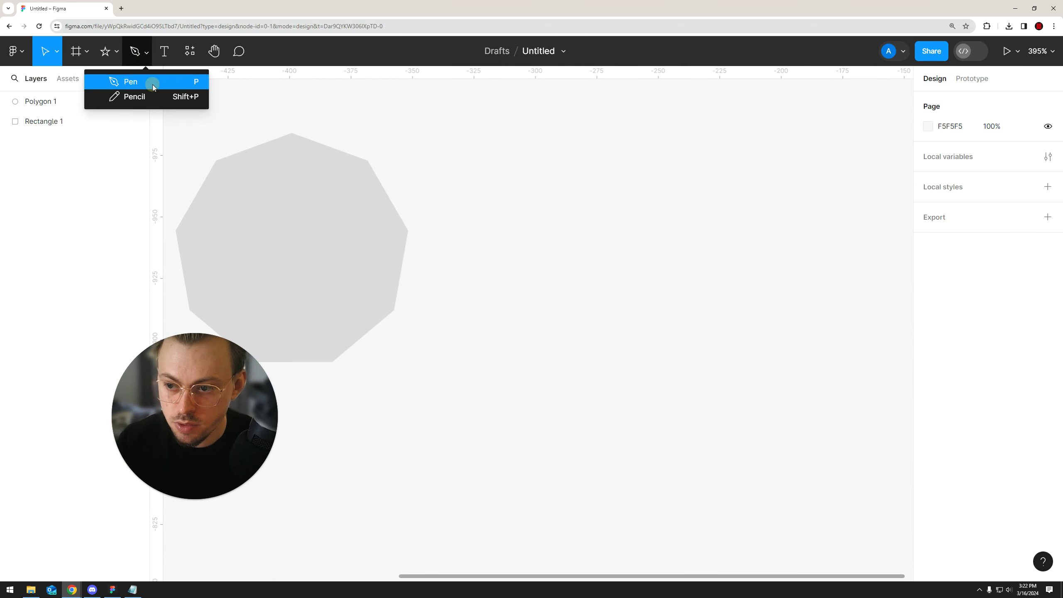
{"action": "left_click", "coordinate": [139, 79]}
{"action": "left_click", "coordinate": [593, 218]}
{"action": "left_click", "coordinate": [568, 305]}
{"action": "left_click", "coordinate": [640, 337]}
{"action": "left_click_drag", "start_coordinate": [753, 287], "coordinate": [754, 281]}
{"action": "left_click_drag", "start_coordinate": [732, 201], "coordinate": [711, 190]}
{"action": "left_click_drag", "start_coordinate": [676, 287], "coordinate": [653, 292]}
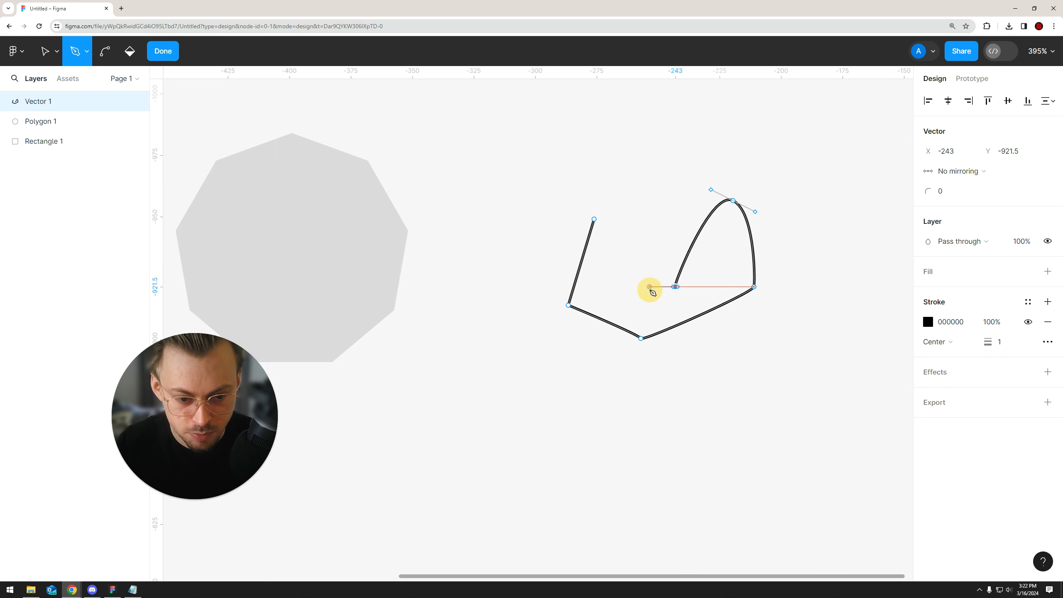
Step: Undo the Pen path's latest points back to its first straight segment
{"action": "key", "text": "ctrl+z"}
{"action": "key", "text": "ctrl+z"}
{"action": "left_click", "coordinate": [816, 226]}
{"action": "key", "text": "ctrl+z"}
{"action": "key", "text": "ctrl+z"}
{"action": "key", "text": "ctrl+z"}
Step: Complete the path with straight segments and close it into a notched six-point shape
{"action": "left_click", "coordinate": [642, 344]}
{"action": "left_click", "coordinate": [734, 275]}
{"action": "left_click", "coordinate": [702, 215]}
{"action": "left_click", "coordinate": [637, 275]}
{"action": "left_click", "coordinate": [594, 219]}
Step: Fill the six-point shape with D9D9D9 and remove its black stroke
{"action": "left_click", "coordinate": [933, 269]}
{"action": "left_click", "coordinate": [932, 342]}
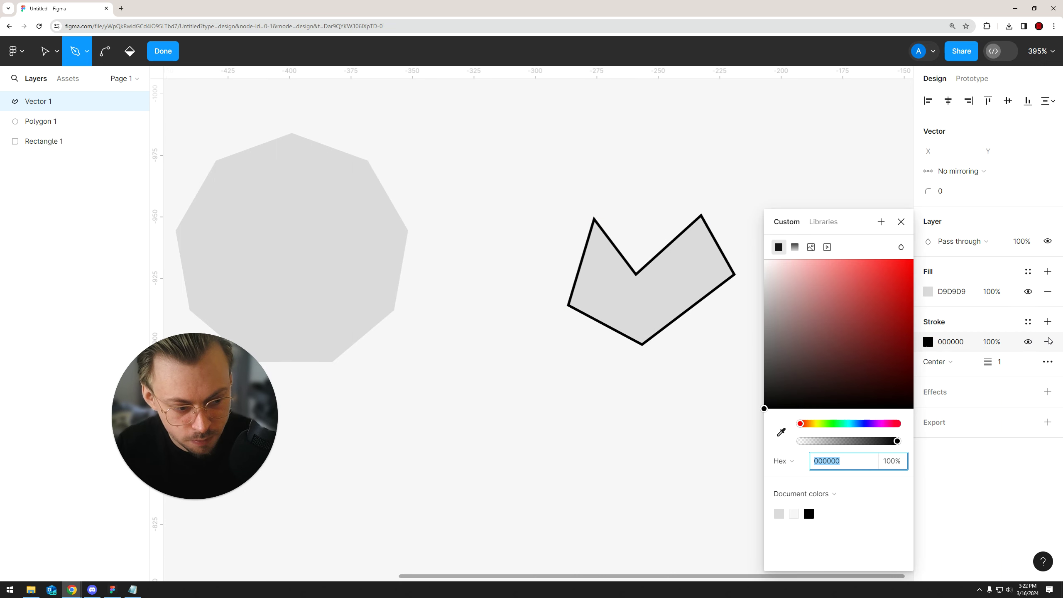
{"action": "left_click", "coordinate": [1047, 342]}
Step: Finish vector editing and move the six-point shape to about X -300, Y -954
{"action": "scroll", "coordinate": [686, 276], "scroll_direction": "up", "scroll_amount": 3}
{"action": "key", "text": "Escape"}
{"action": "left_click_drag", "start_coordinate": [627, 272], "coordinate": [577, 260]}
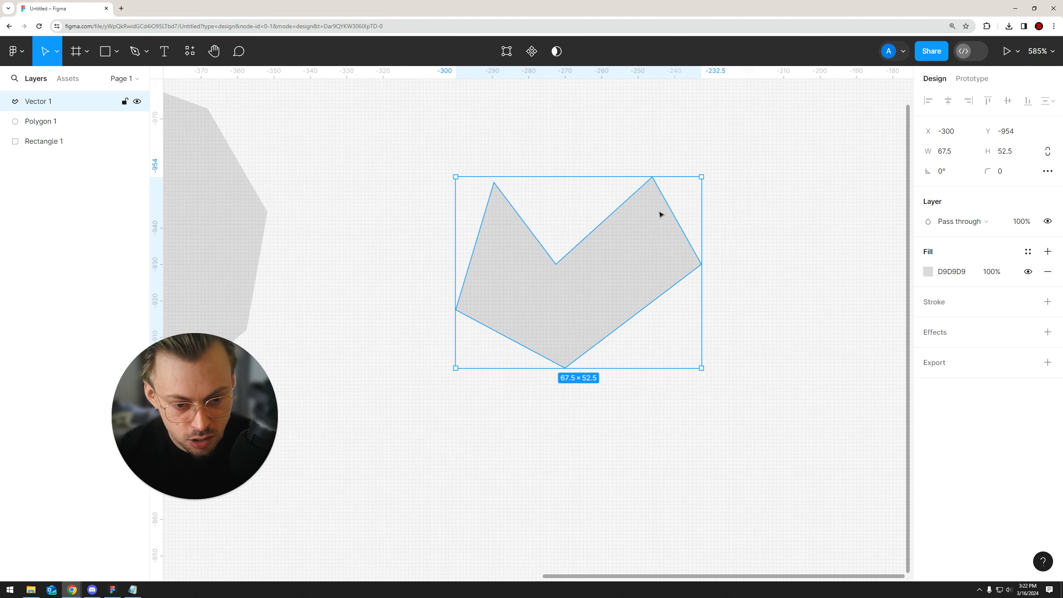
Step: Round all corners of the six-point shape by stepping its corner radius up and slightly back down
{"action": "scroll", "coordinate": [659, 214], "scroll_direction": "up", "scroll_amount": 6}
{"action": "scroll", "coordinate": [600, 185], "scroll_direction": "down", "scroll_amount": 2}
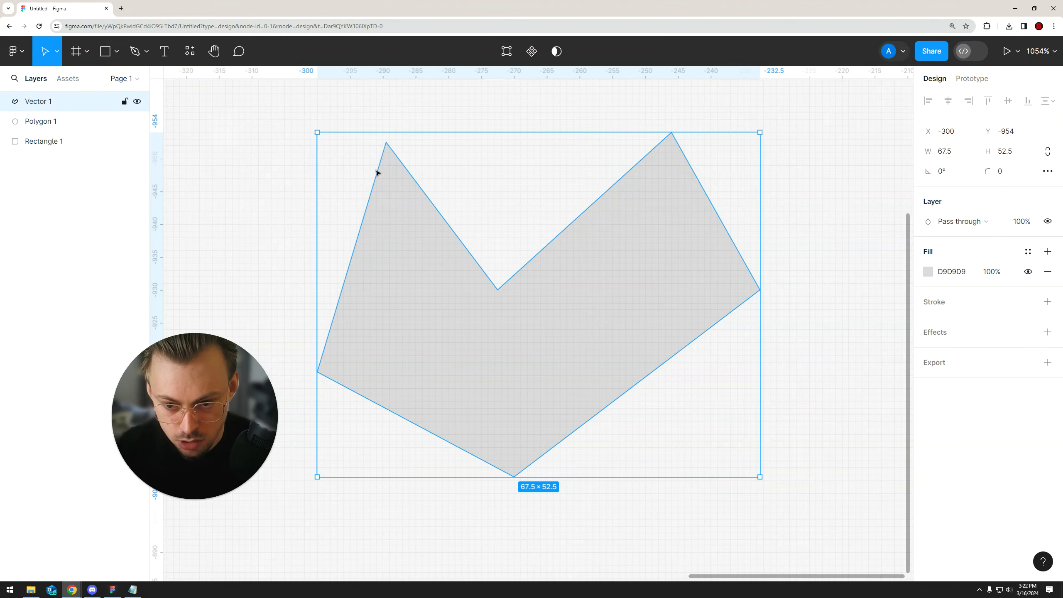
{"action": "scroll", "coordinate": [397, 123], "scroll_direction": "up", "scroll_amount": 4}
{"action": "scroll", "coordinate": [406, 149], "scroll_direction": "down", "scroll_amount": 4}
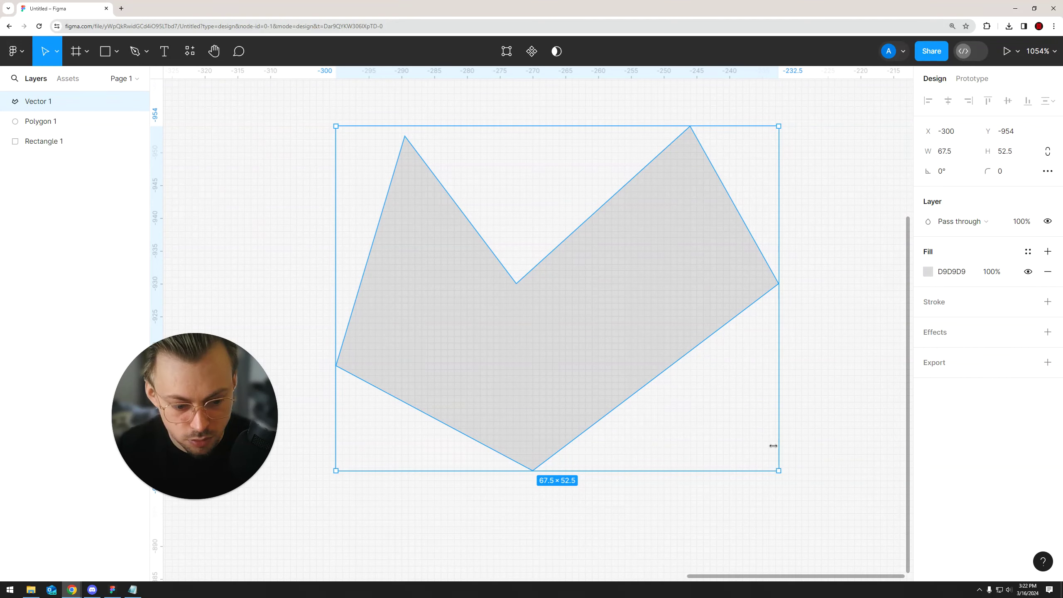
{"action": "left_click", "coordinate": [1003, 172]}
{"action": "key", "text": "Up"}
{"action": "key", "text": "Up"}
{"action": "key", "text": "Up"}
{"action": "key", "text": "Up"}
{"action": "key", "text": "Up"}
{"action": "key", "text": "Up"}
{"action": "key", "text": "Down"}
{"action": "key", "text": "Down"}
Step: Open the six-point shape's corner smoothing settings, try stepping the value up and back down, and close them
{"action": "left_click", "coordinate": [1054, 170]}
{"action": "key", "text": "Up"}
{"action": "key", "text": "Up"}
{"action": "key", "text": "Down"}
{"action": "key", "text": "Down"}
{"action": "left_click", "coordinate": [902, 176]}
Step: Set the six-point shape's corner radius to 6 and deselect it
{"action": "left_click", "coordinate": [1018, 169]}
{"action": "key", "text": "Up"}
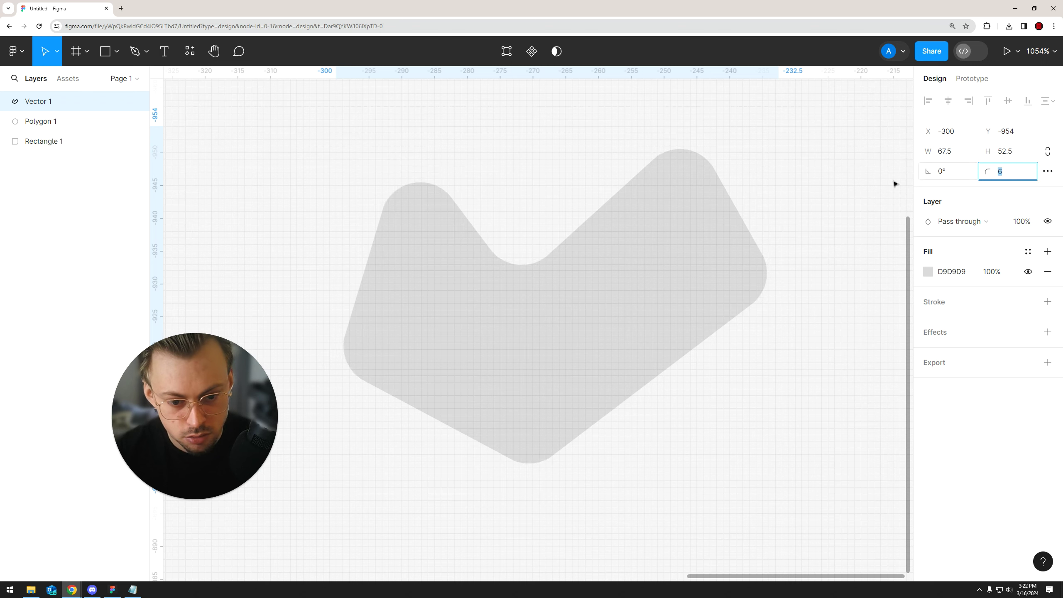
{"action": "left_click", "coordinate": [816, 149]}
Step: Delete the rounded six-point shape
{"action": "scroll", "coordinate": [667, 240], "scroll_direction": "down", "scroll_amount": 5, "text": "ctrl"}
{"action": "left_click", "coordinate": [570, 293]}
{"action": "left_click", "coordinate": [550, 330]}
{"action": "key", "text": "Delete"}
Step: Add a text layer reading "text" to the right of the nine-sided polygon
{"action": "left_click", "coordinate": [163, 51]}
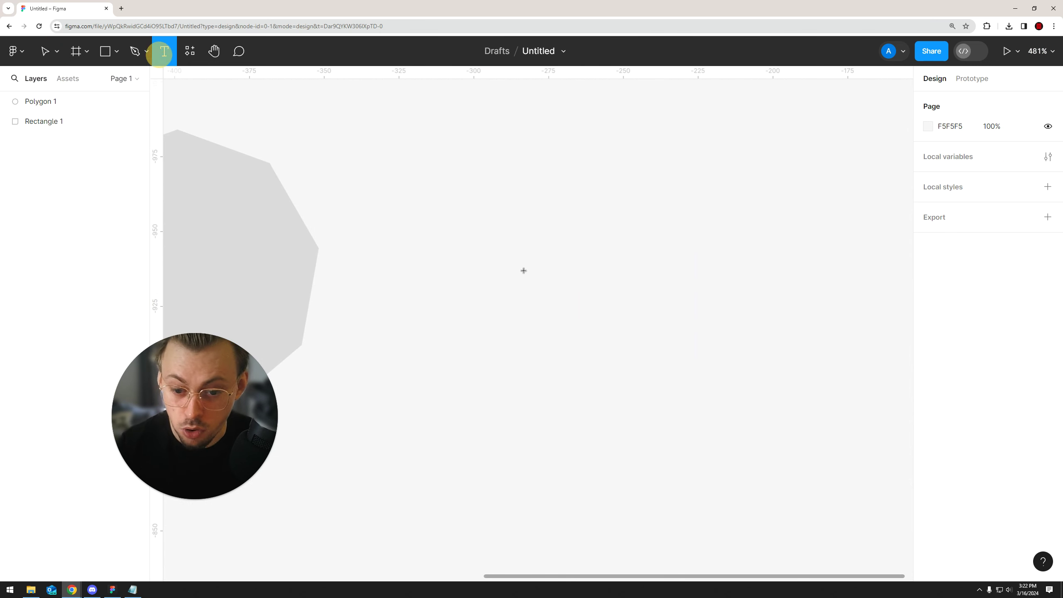
{"action": "left_click", "coordinate": [523, 270]}
{"action": "type", "text": "text"}
{"action": "key", "text": "Escape"}
Step: Set the text layer's letter spacing to 0%
{"action": "scroll", "coordinate": [587, 286], "scroll_direction": "right", "scroll_amount": 2}
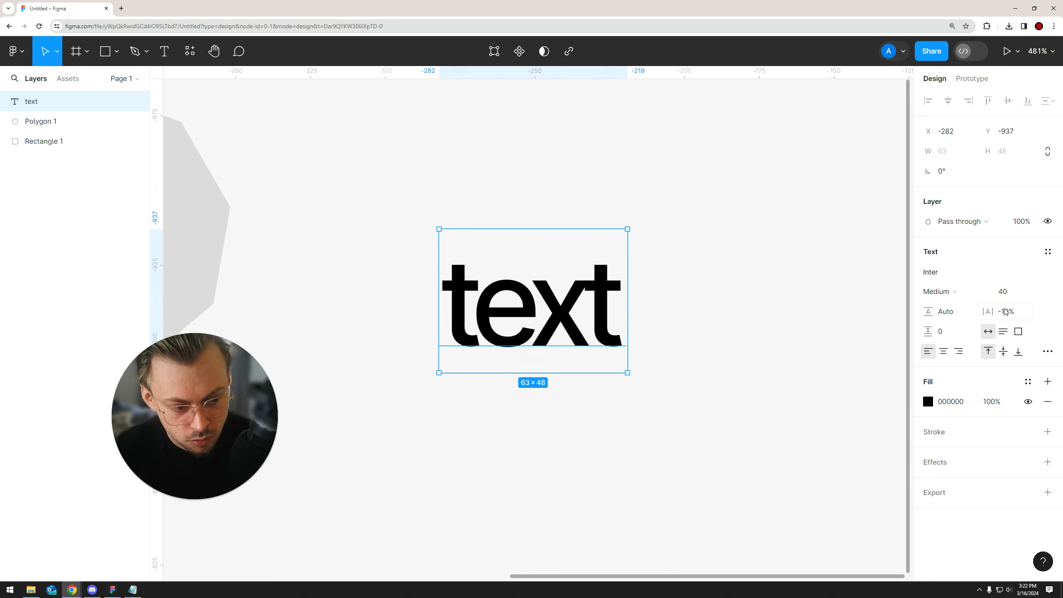
{"action": "mouse_move", "coordinate": [988, 311]}
{"action": "left_mouse_down"}
{"action": "mouse_move", "coordinate": [1013, 313]}
{"action": "mouse_move", "coordinate": [998, 314]}
{"action": "left_mouse_up"}
{"action": "left_click", "coordinate": [943, 172]}
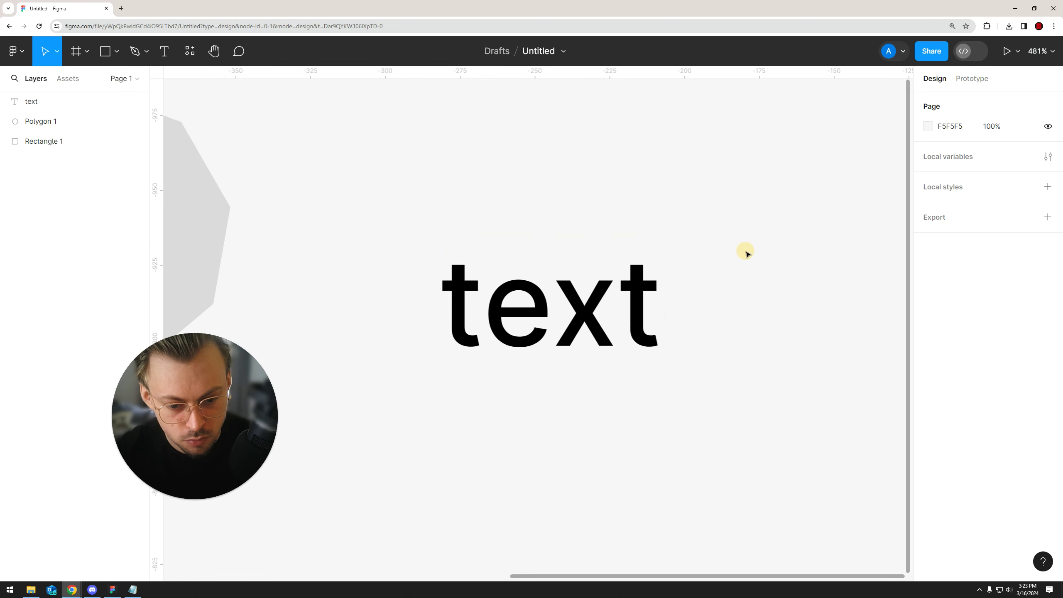
Step: Flatten the text layer into a vector and set its corner radius to 1
{"action": "right_click", "coordinate": [503, 301]}
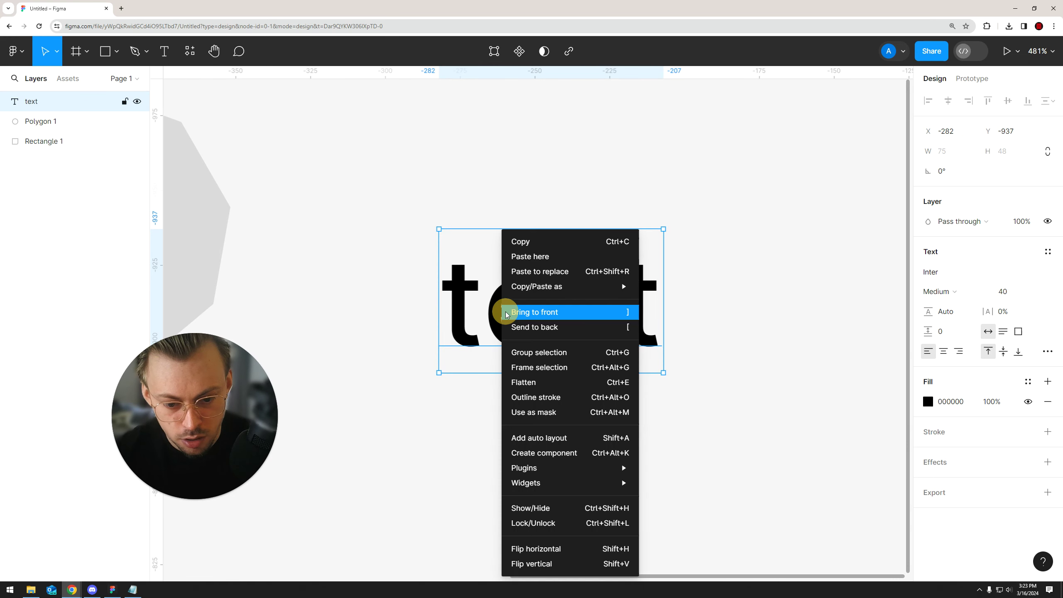
{"action": "left_click", "coordinate": [539, 383]}
{"action": "left_click", "coordinate": [1011, 174]}
{"action": "type", "text": "1"}
{"action": "key", "text": "Return"}
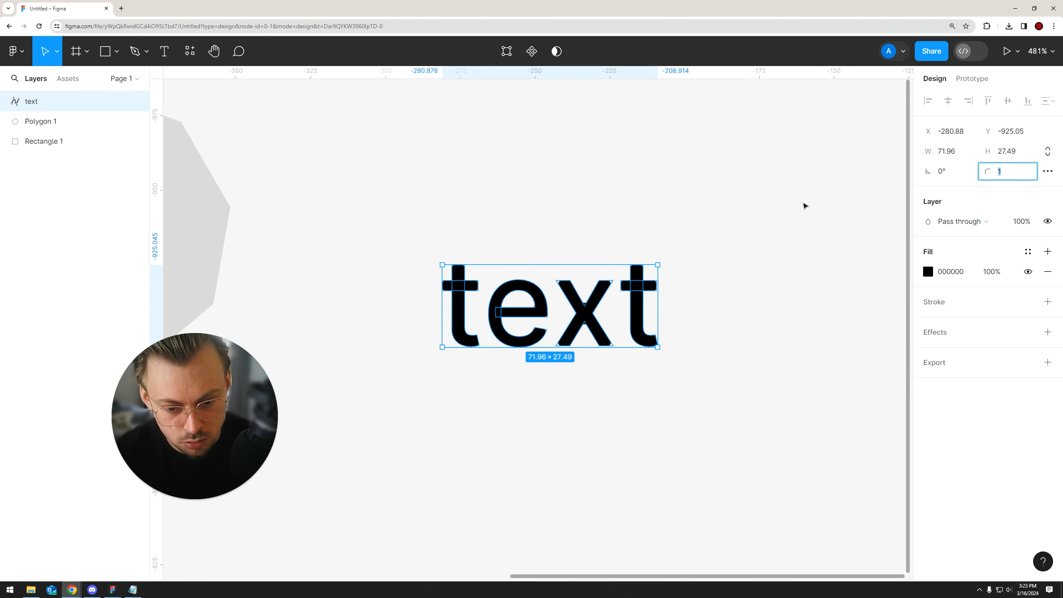
{"action": "left_click", "coordinate": [748, 211]}
Step: Examine the rounded letter corners of the flattened text at different zoom levels
{"action": "left_click_drag", "start_coordinate": [743, 193], "coordinate": [421, 400]}
{"action": "scroll", "coordinate": [459, 392], "scroll_direction": "down", "scroll_amount": 2}
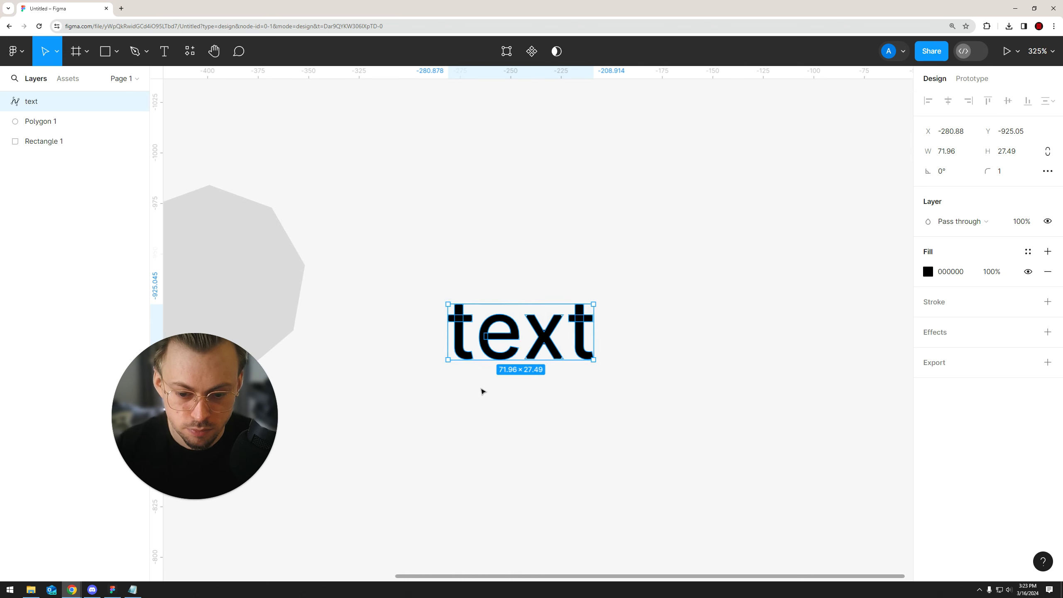
{"action": "left_click", "coordinate": [485, 392]}
{"action": "scroll", "coordinate": [502, 388], "scroll_direction": "up", "scroll_amount": 2}
{"action": "left_click_drag", "start_coordinate": [504, 384], "coordinate": [530, 391]}
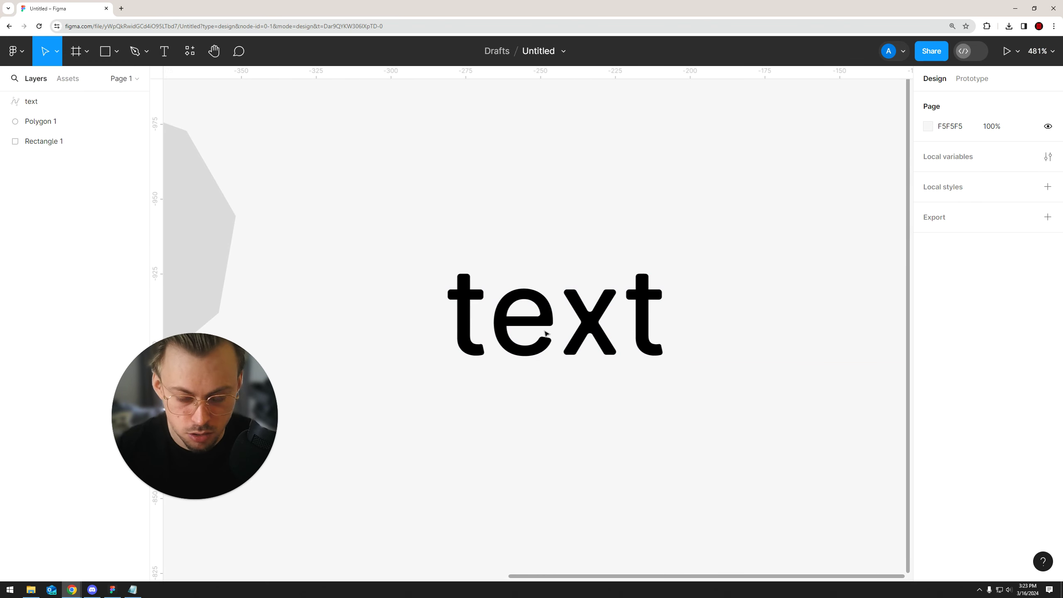
{"action": "left_click_drag", "start_coordinate": [703, 251], "coordinate": [427, 368]}
{"action": "left_click", "coordinate": [452, 203]}
{"action": "scroll", "coordinate": [447, 214], "scroll_direction": "down", "scroll_amount": 2}
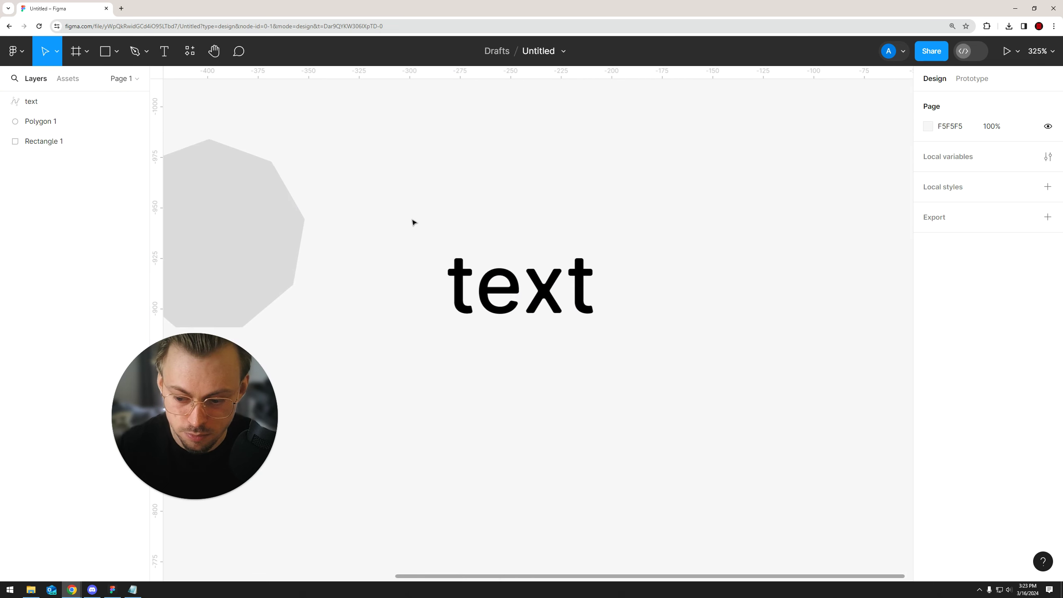
Step: Move the square with one rounded corner closer to the nine-sided polygon, at X -581, Y -983, and deselect it
{"action": "left_click_drag", "start_coordinate": [406, 216], "coordinate": [512, 228]}
{"action": "scroll", "coordinate": [512, 230], "scroll_direction": "down", "scroll_amount": 5}
{"action": "scroll", "coordinate": [633, 248], "scroll_direction": "up", "scroll_amount": 3}
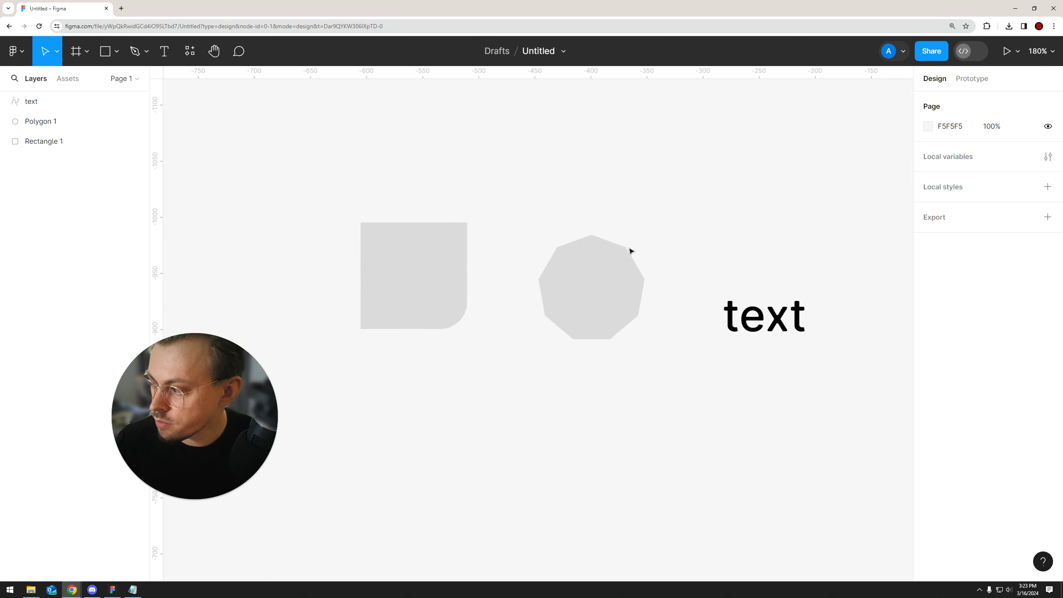
{"action": "left_click_drag", "start_coordinate": [390, 273], "coordinate": [417, 287]}
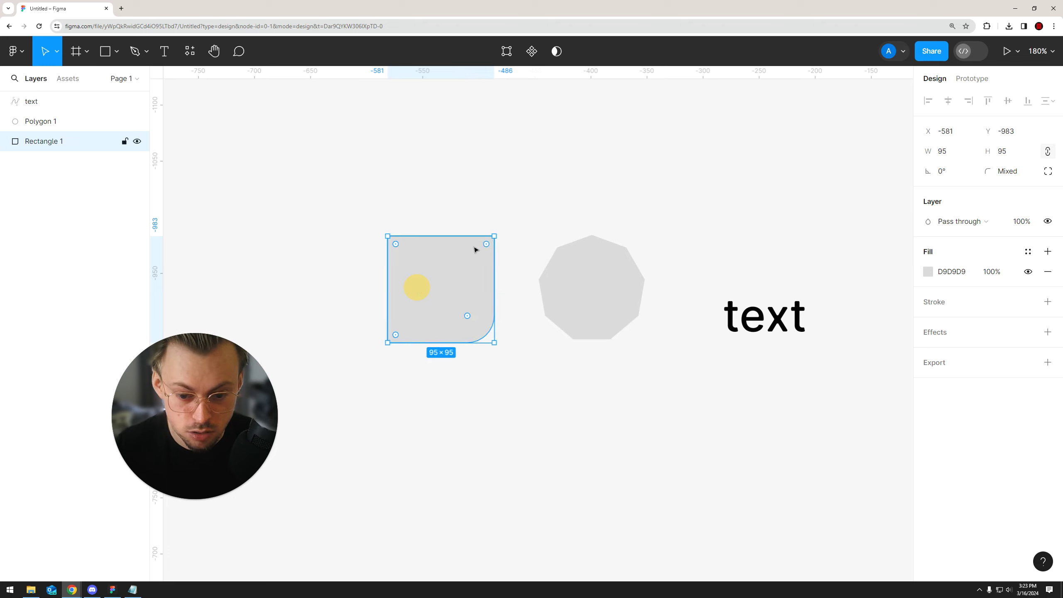
{"action": "scroll", "coordinate": [481, 239], "scroll_direction": "up", "scroll_amount": 2}
{"action": "scroll", "coordinate": [486, 233], "scroll_direction": "right", "scroll_amount": 1}
{"action": "left_click", "coordinate": [489, 215]}
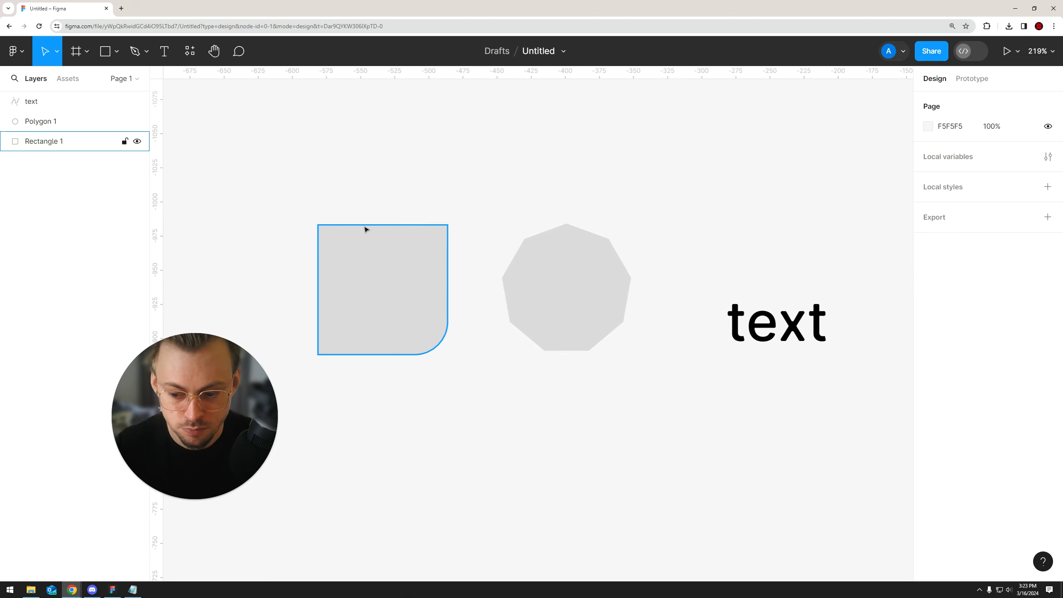